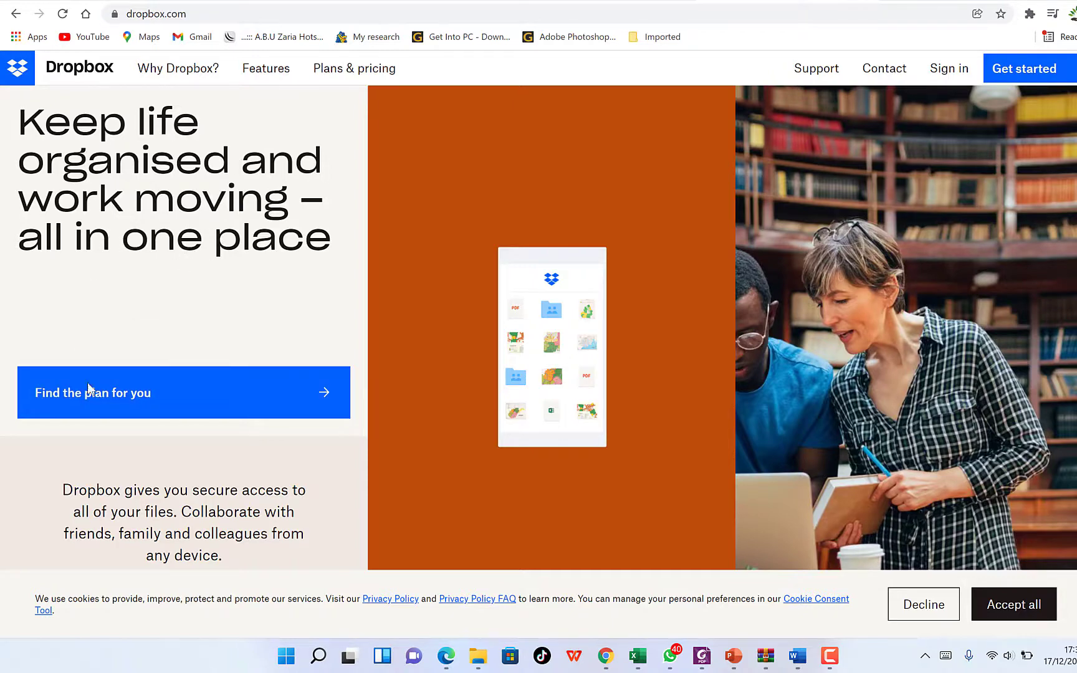
- Look through the Dropbox home page, including its features, work and personal use options, and partner integrations
scroll(180, 476, "down", 4)
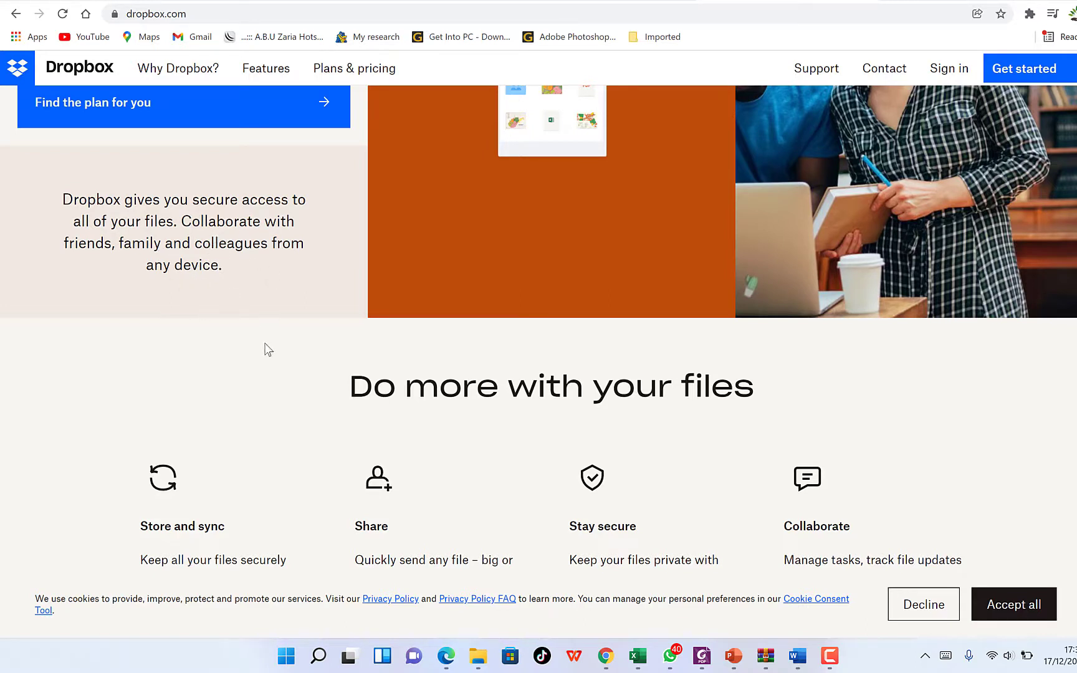
scroll(249, 305, "down", 2)
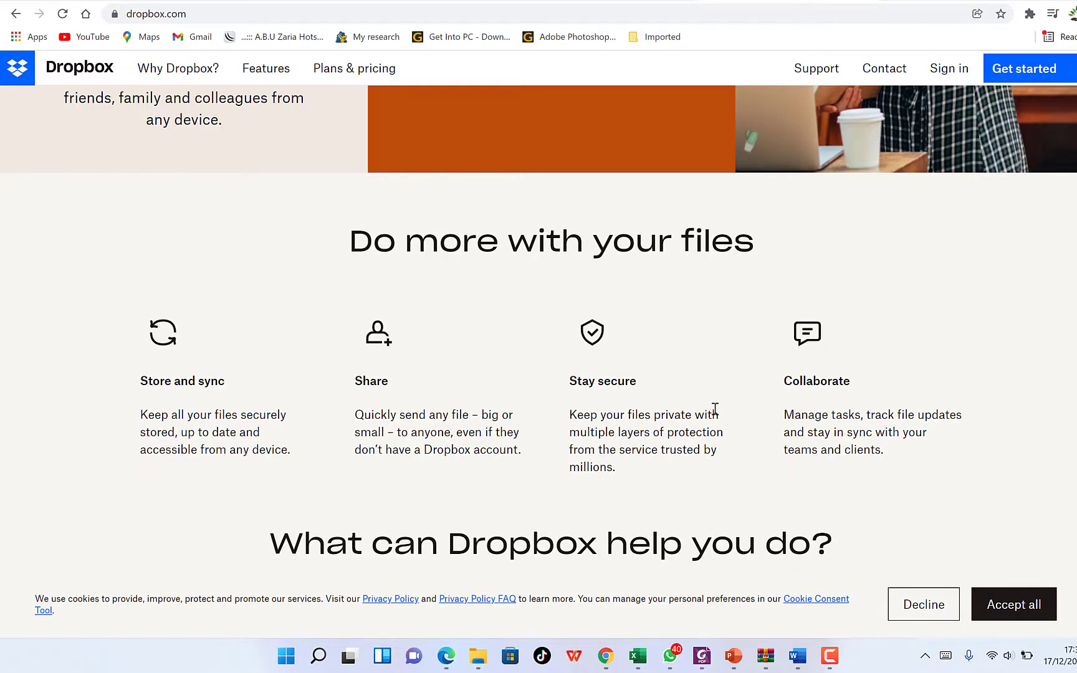
scroll(714, 408, "down", 6)
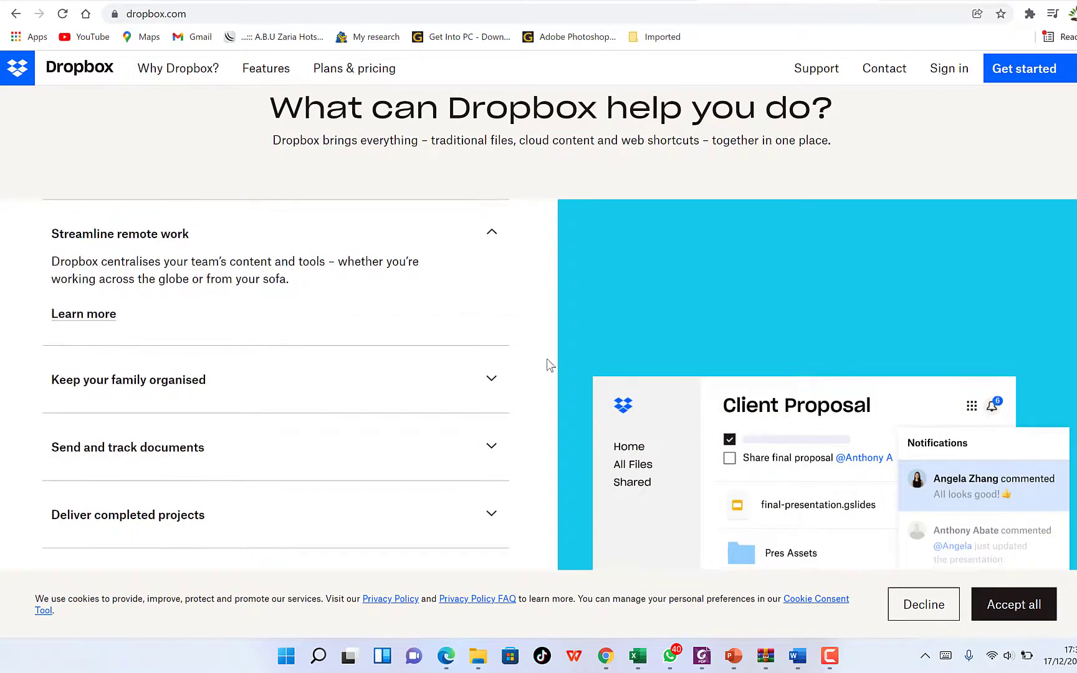
scroll(614, 358, "down", 10)
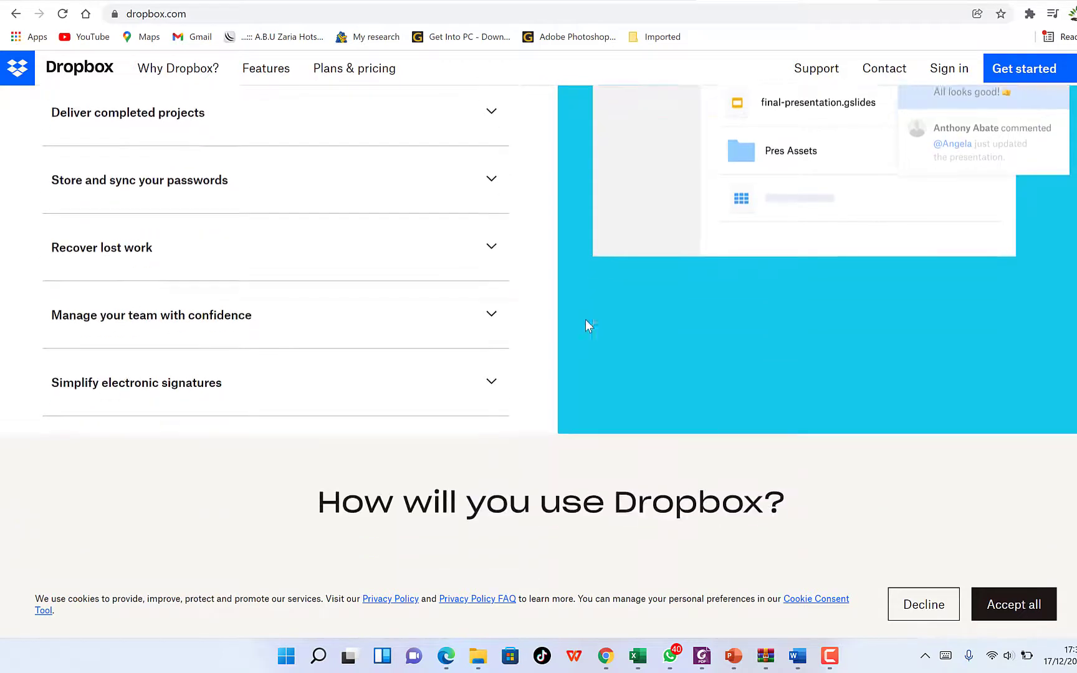
scroll(586, 320, "down", 1)
scroll(661, 180, "down", 1)
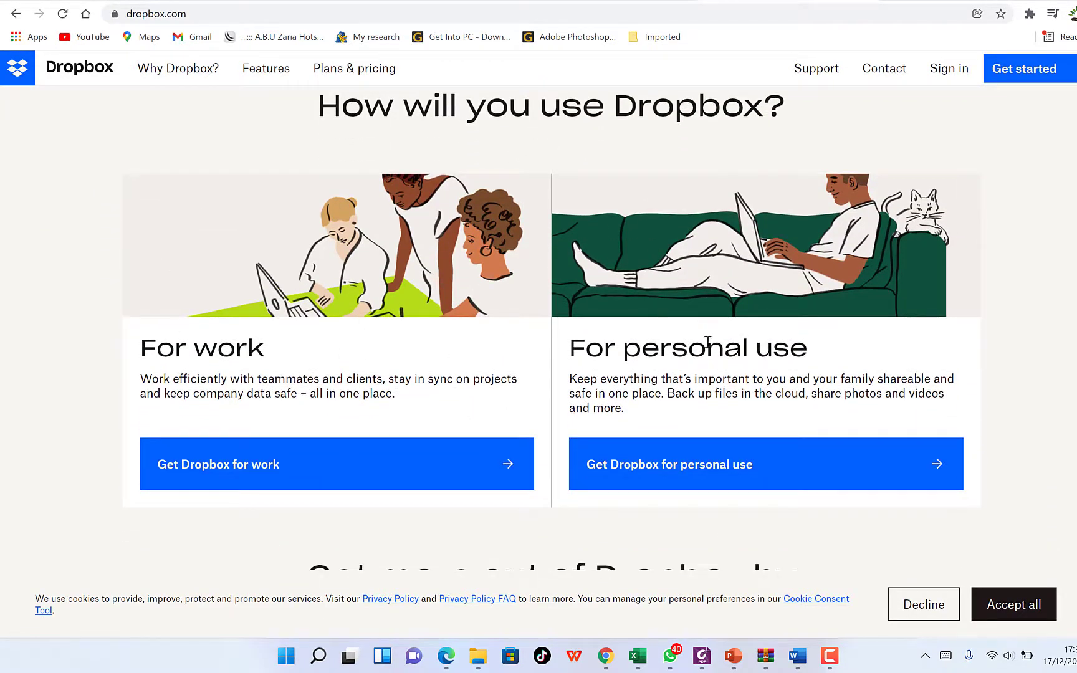
scroll(708, 341, "down", 5)
scroll(704, 341, "up", 2)
scroll(646, 332, "down", 2)
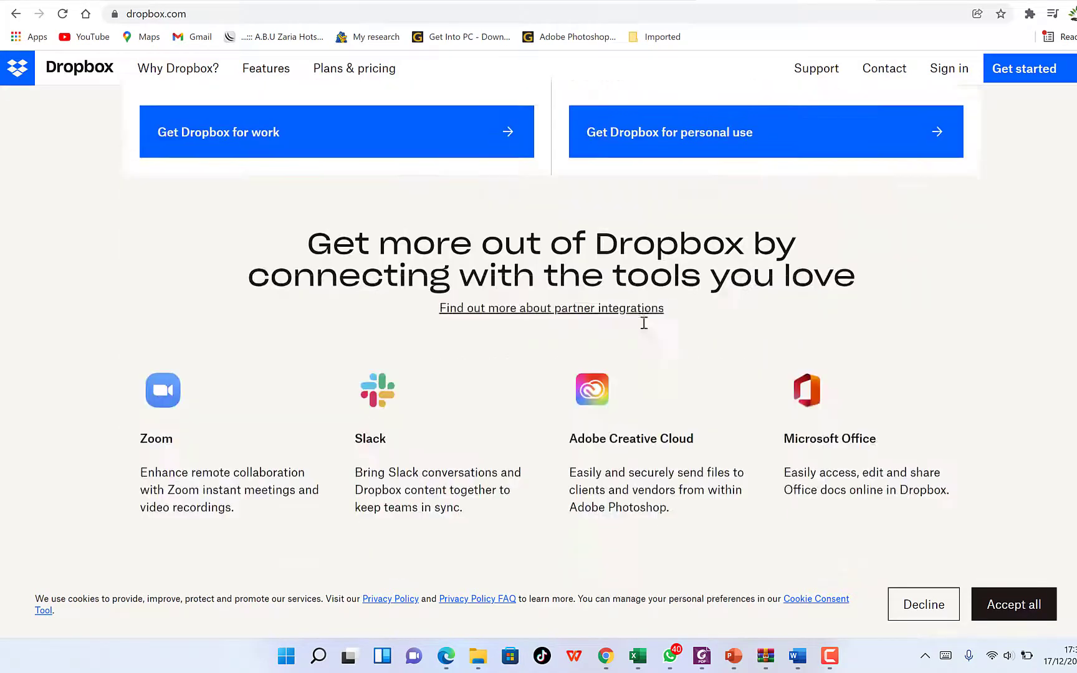
scroll(643, 321, "up", 9)
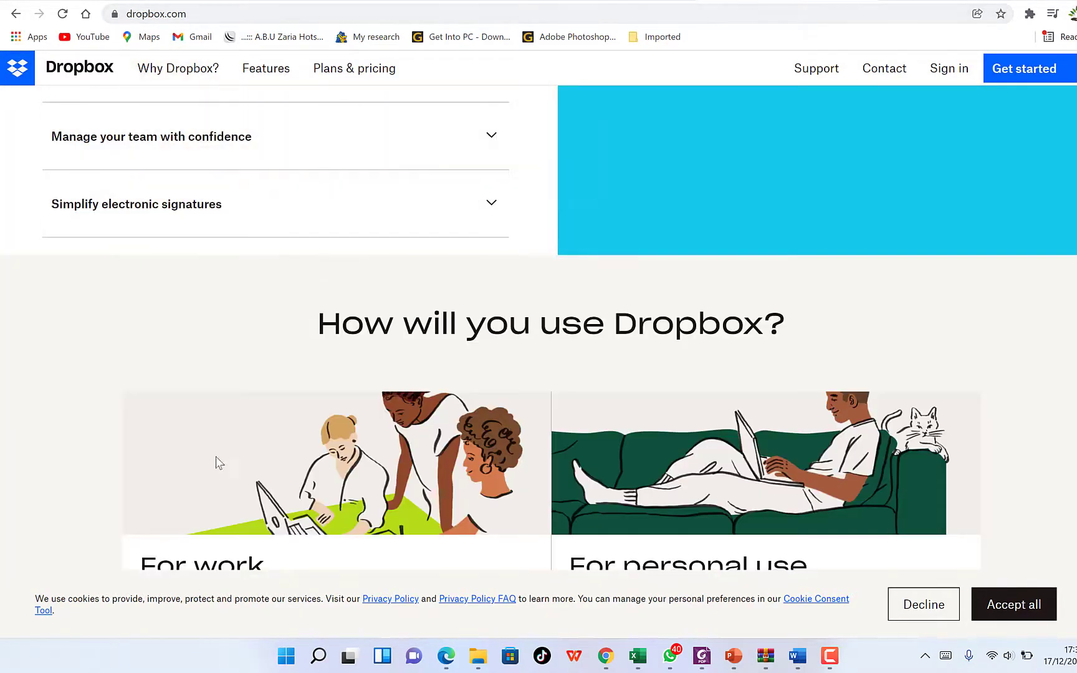
scroll(479, 499, "down", 10)
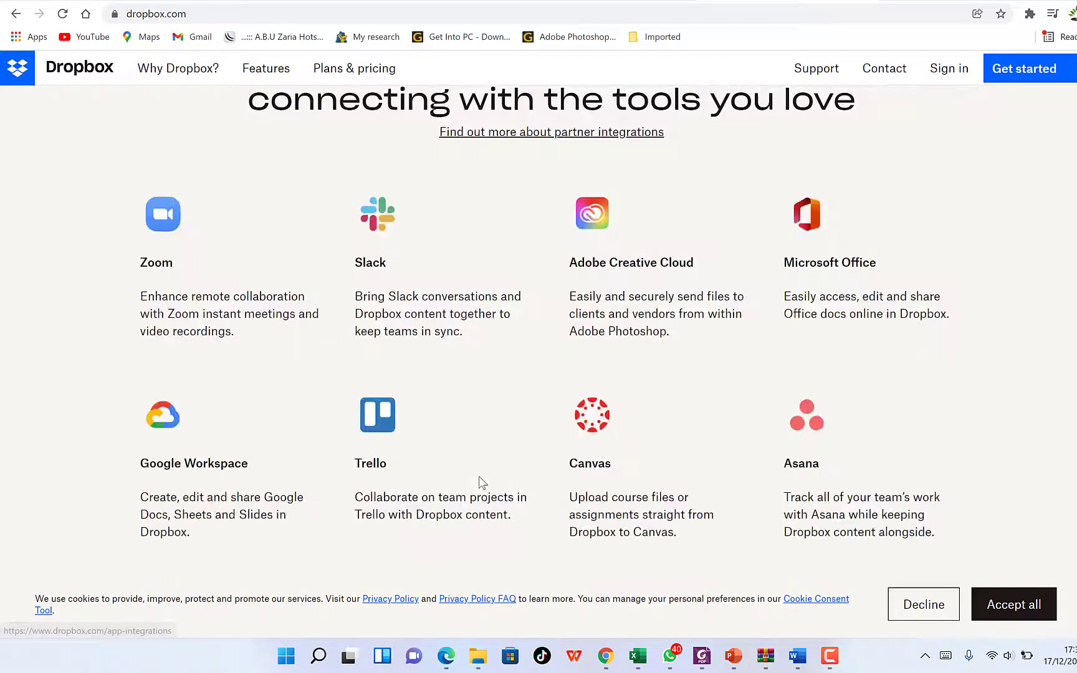
scroll(480, 480, "up", 2)
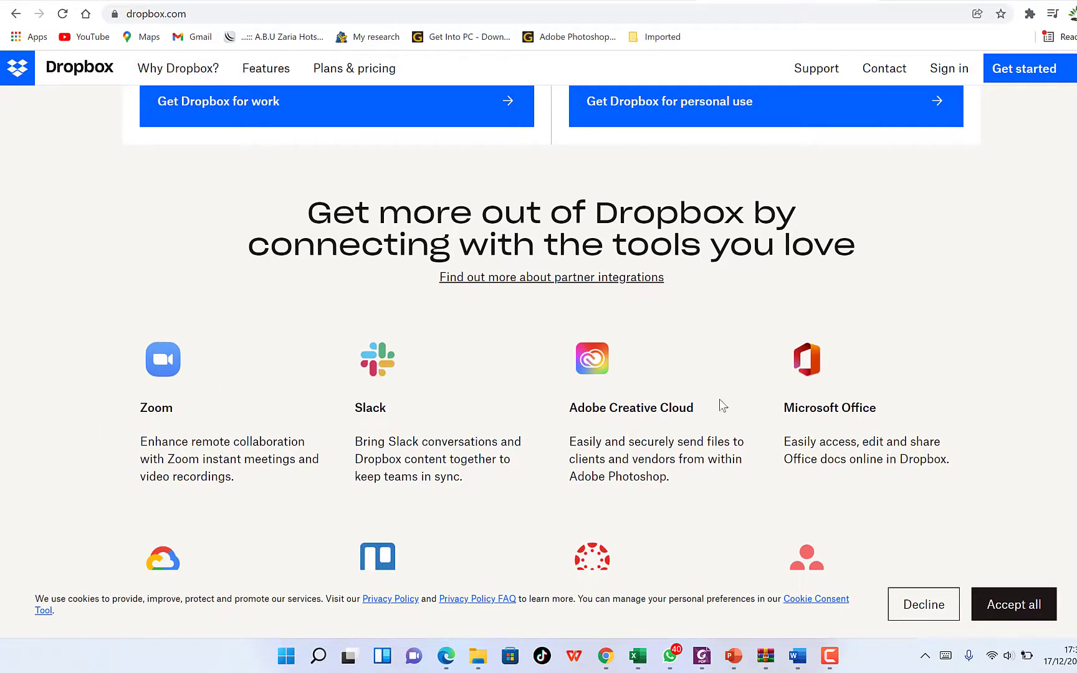
scroll(803, 402, "down", 3)
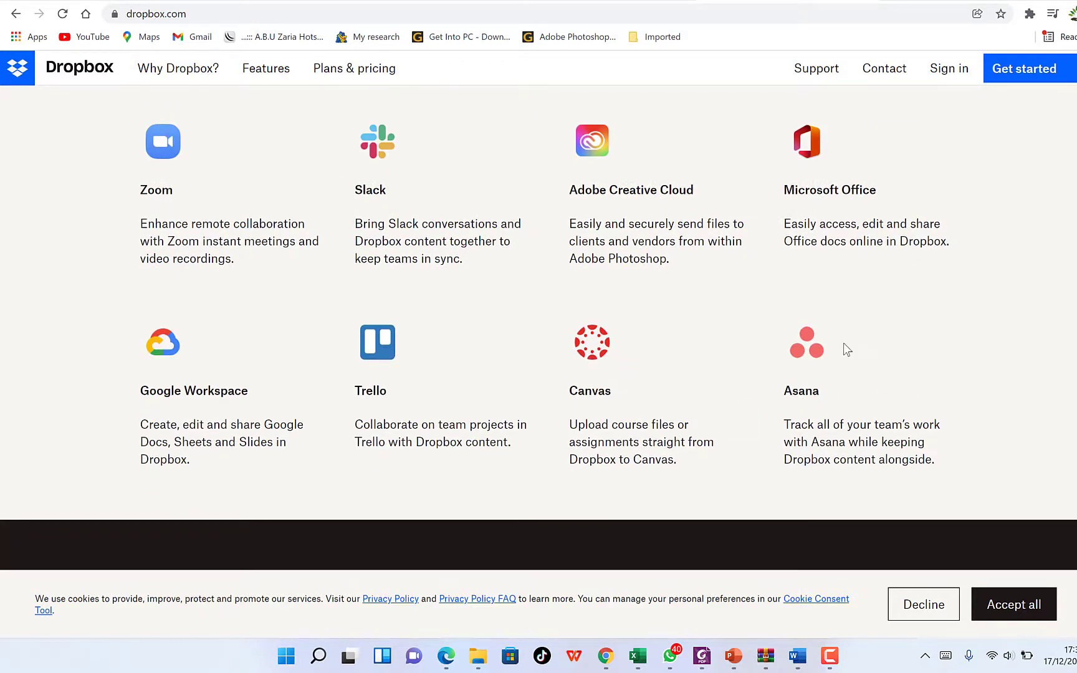
scroll(638, 384, "down", 9)
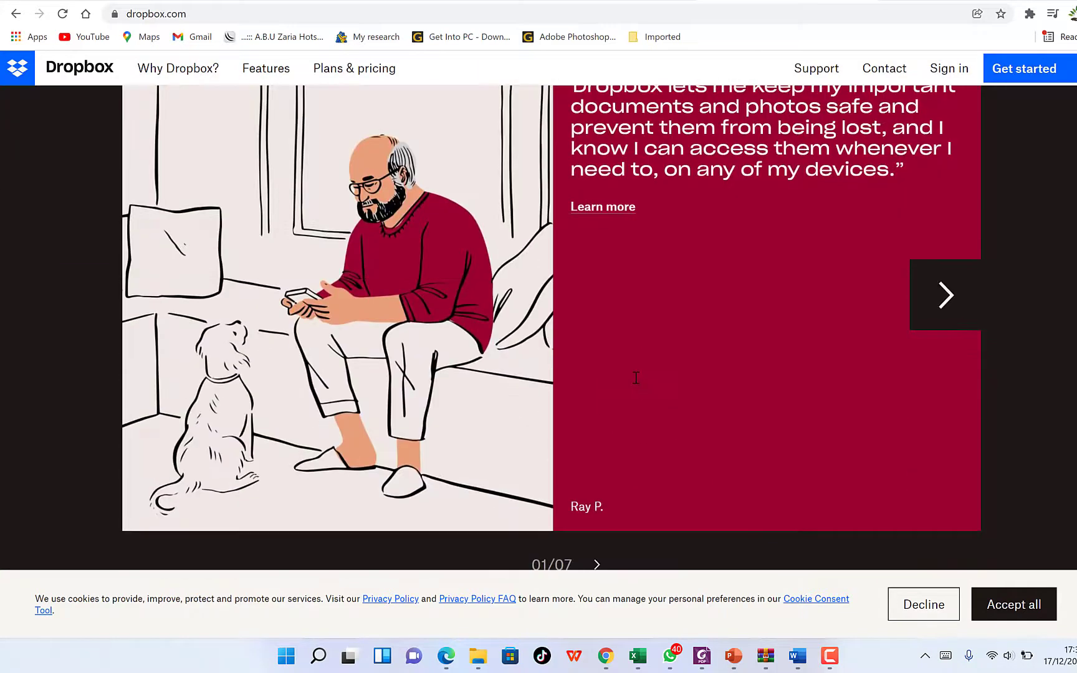
scroll(637, 383, "up", 6)
scroll(635, 378, "up", 20)
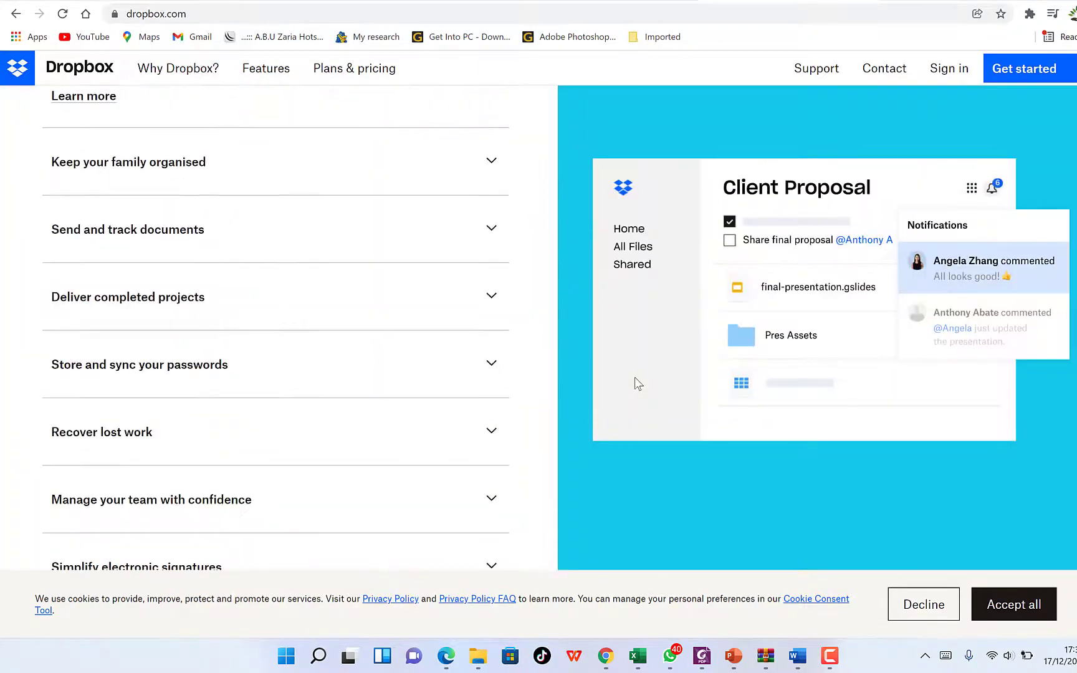
scroll(637, 383, "up", 10)
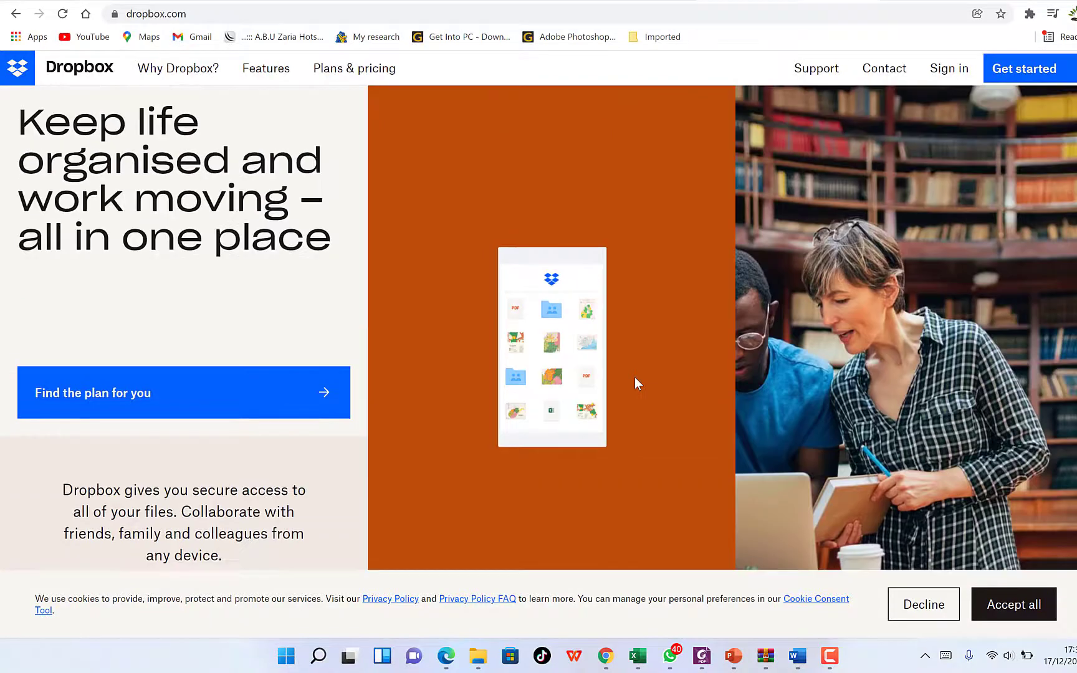
- Compare the Dropbox work plans by price, storage and users, and start the free trial of the Professional plan
left_click(352, 69)
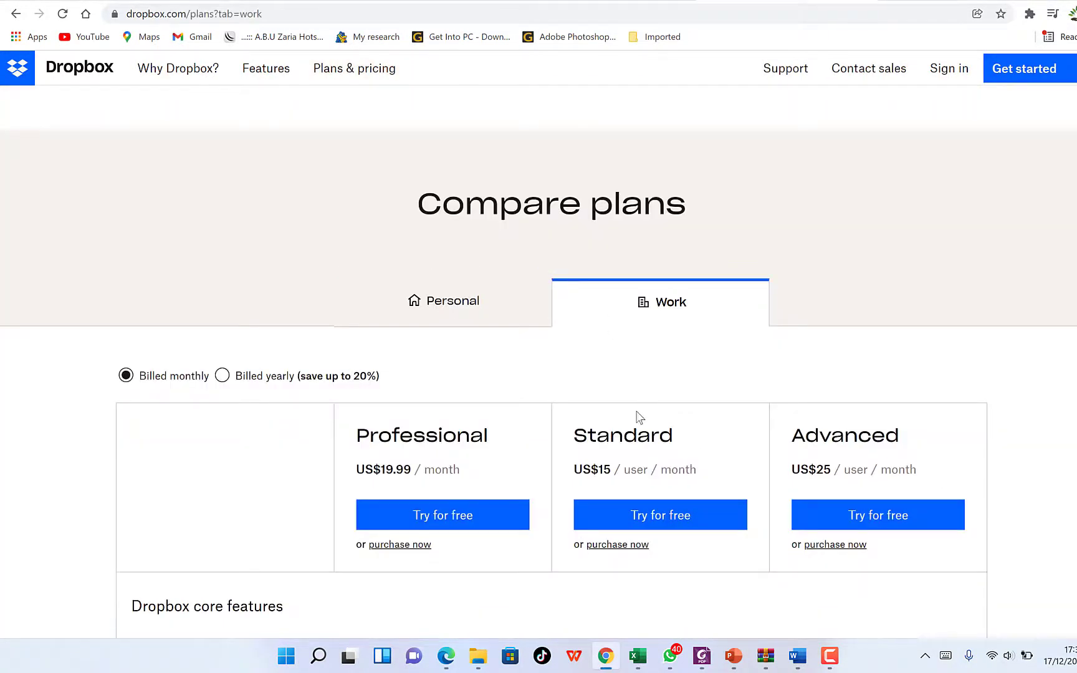
scroll(545, 465, "down", 5)
scroll(471, 435, "down", 1)
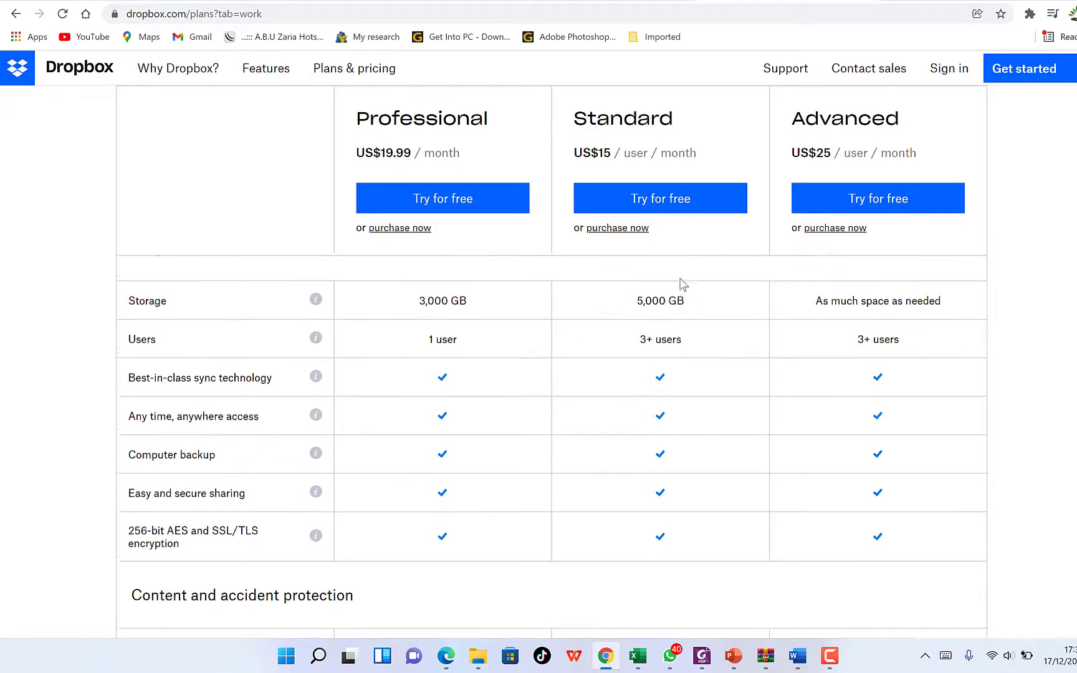
scroll(680, 283, "up", 1)
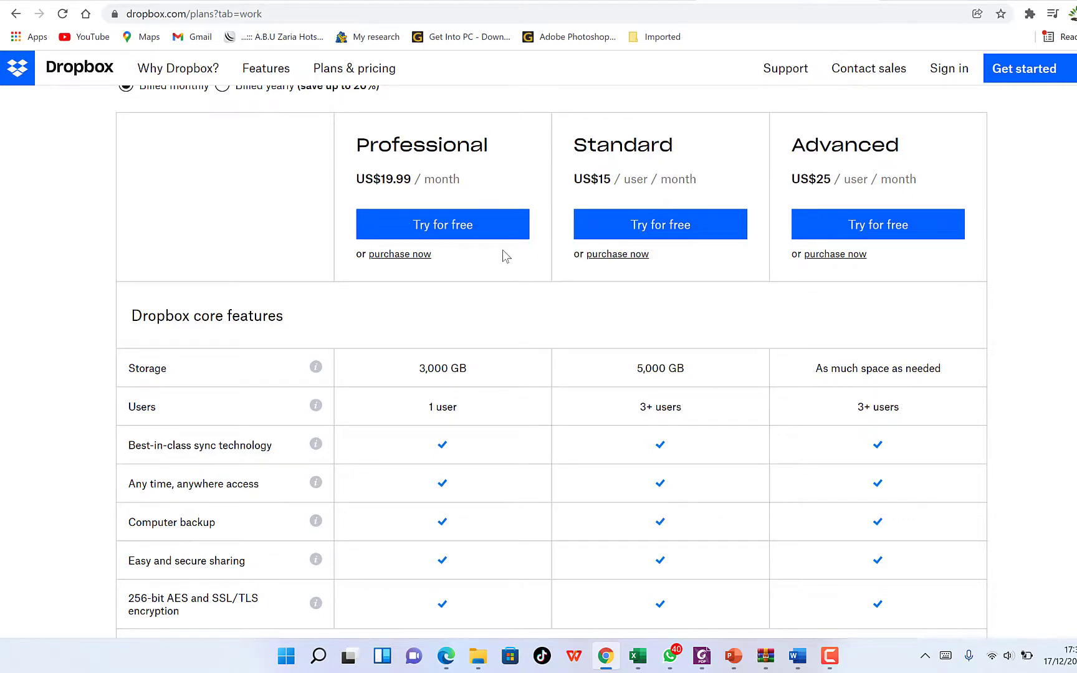
left_click(457, 225)
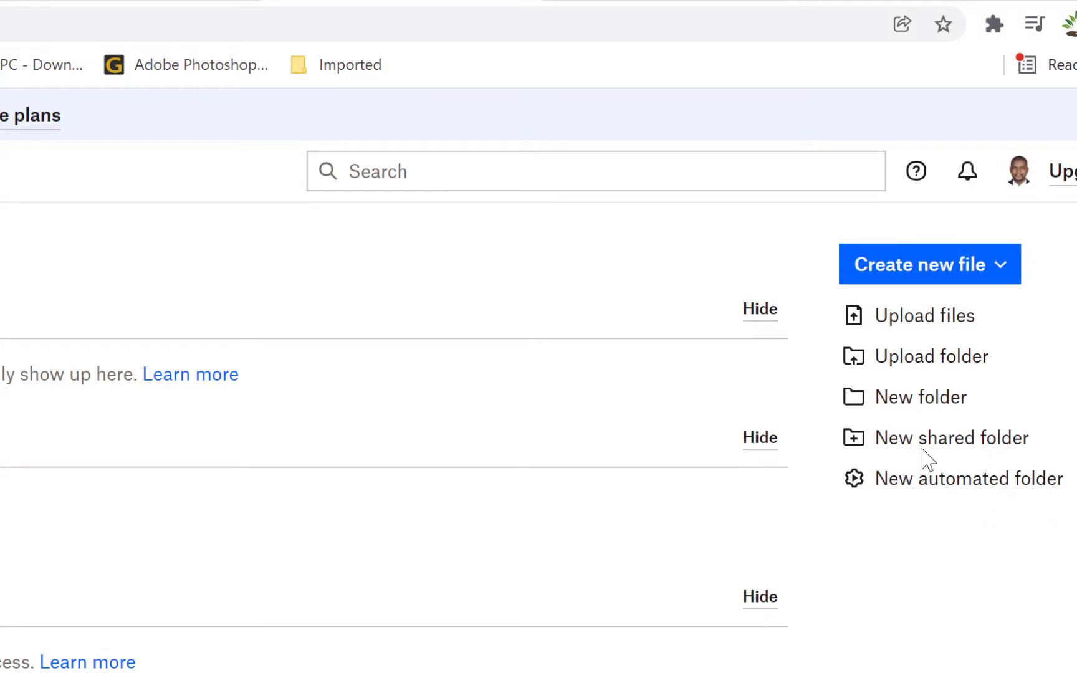
- Create a new Dropbox folder named "My Backup"
left_click(951, 402)
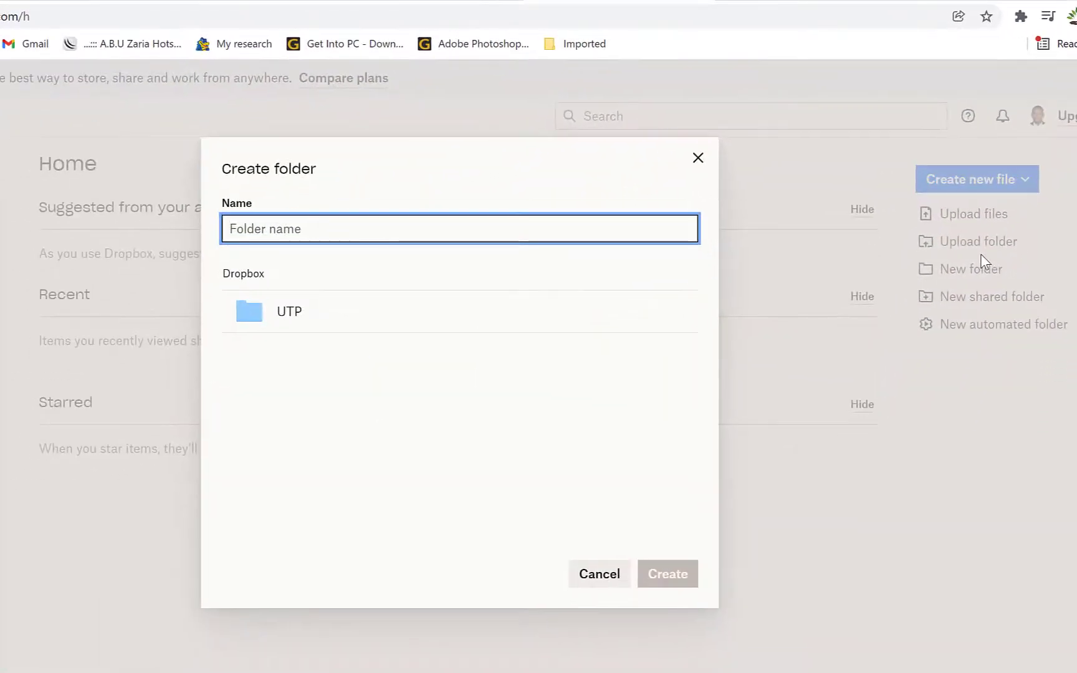
type("My Bac")
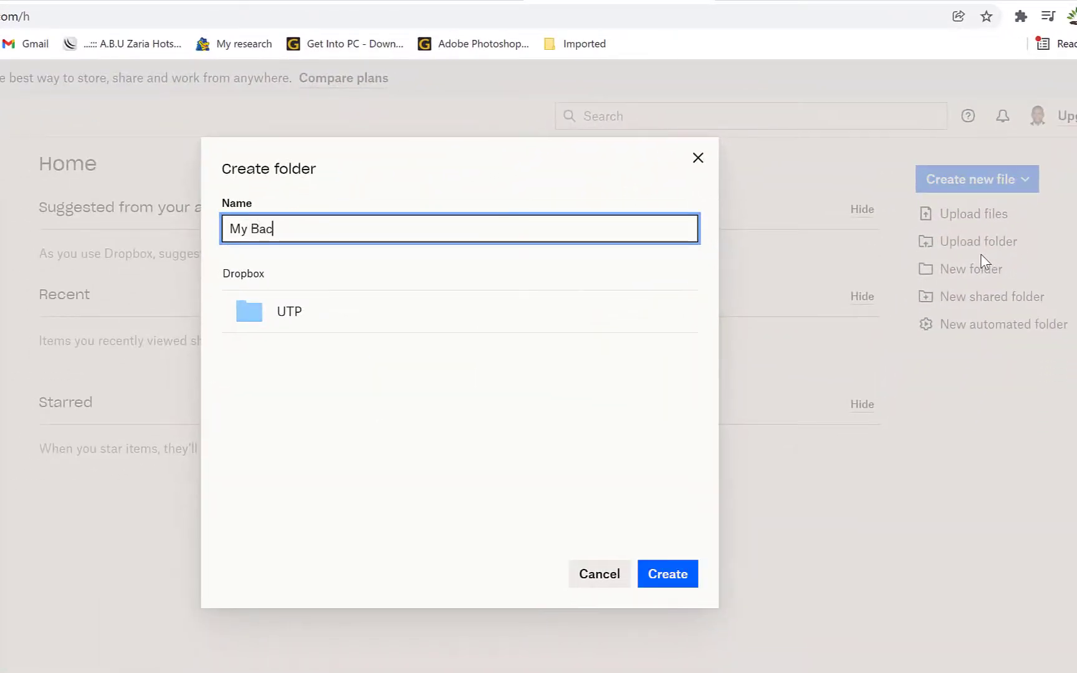
type("kup")
key("Return")
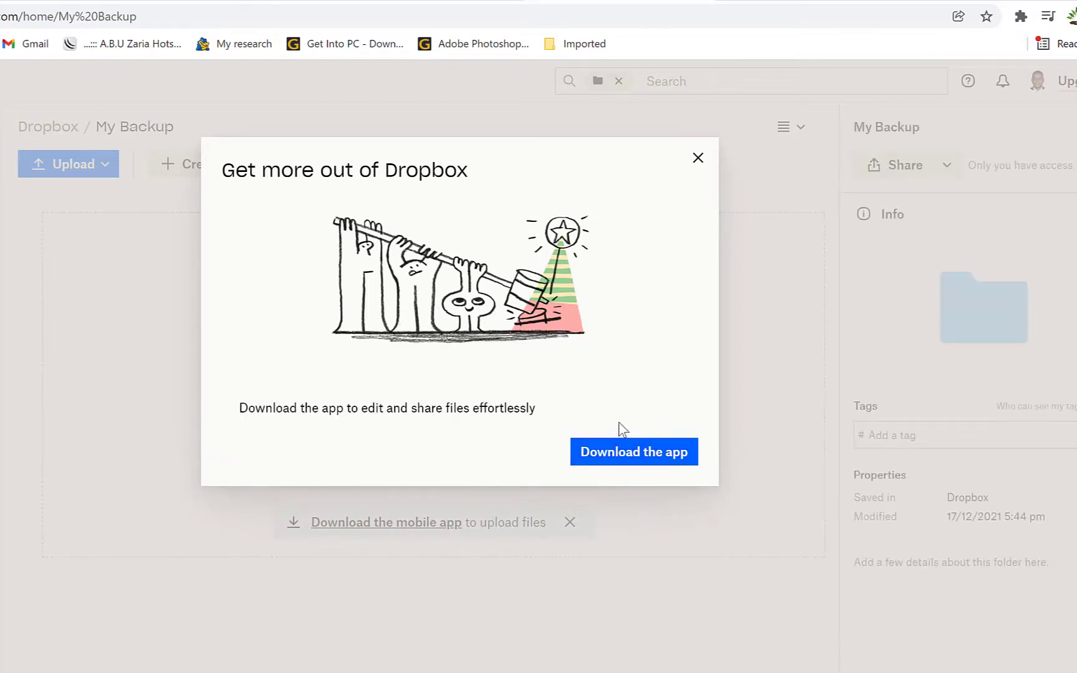
- Download the Dropbox desktop app and run DropboxInstaller.exe
left_click(621, 455)
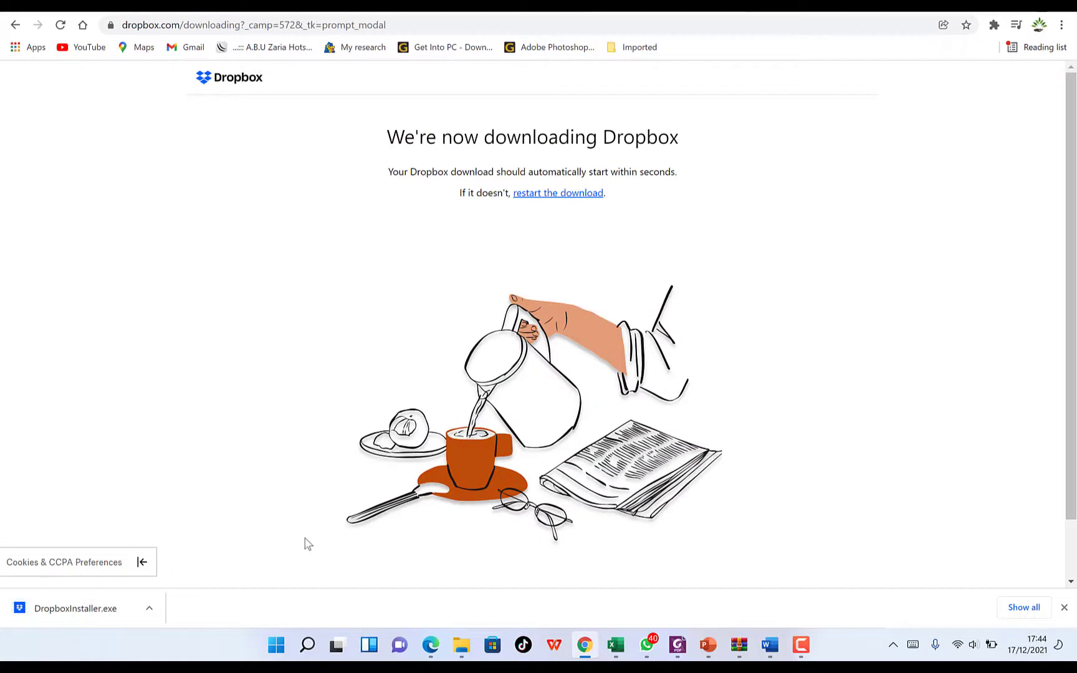
left_click(74, 615)
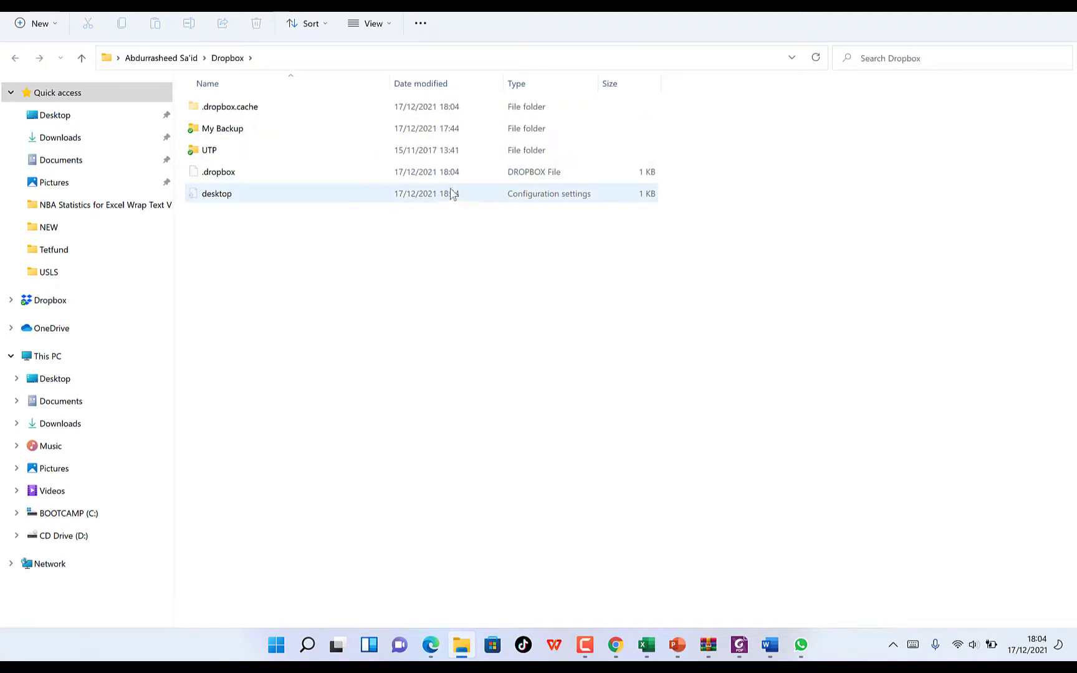
- Shrink the local Dropbox folder window and open the My Backup folder in it
double_click(691, 15)
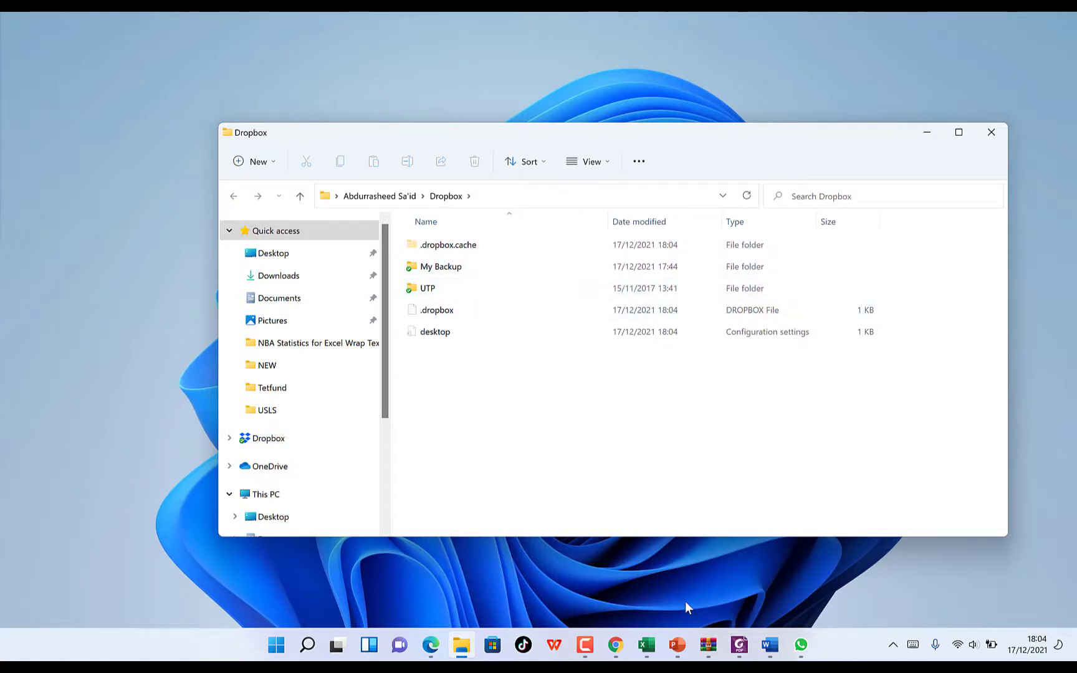
left_click(455, 272)
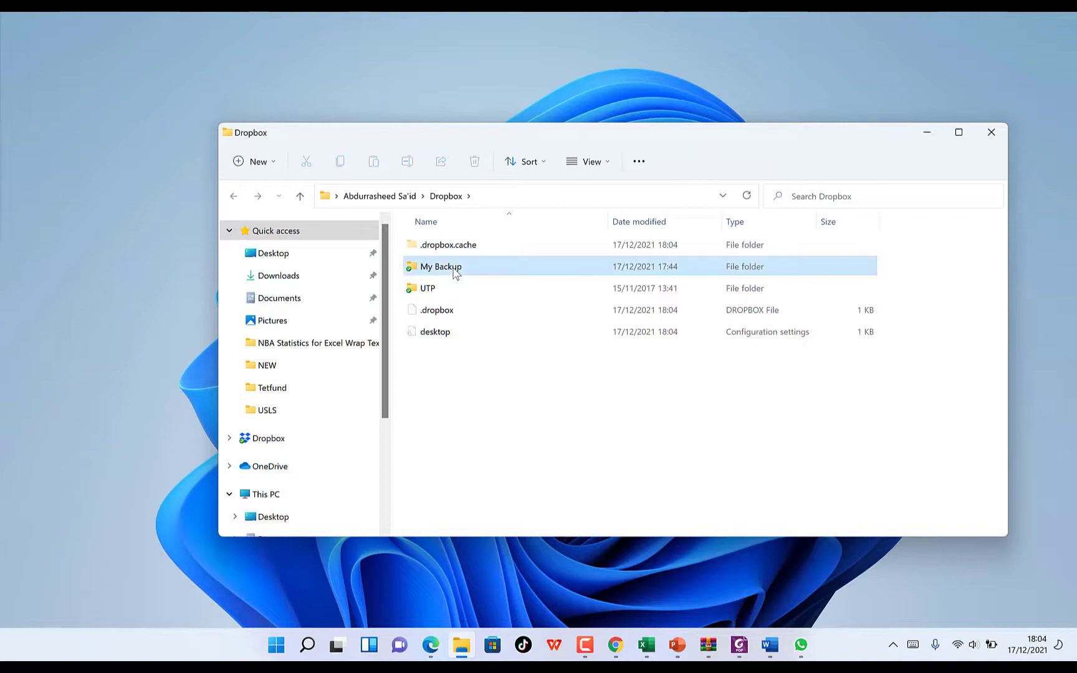
double_click(454, 272)
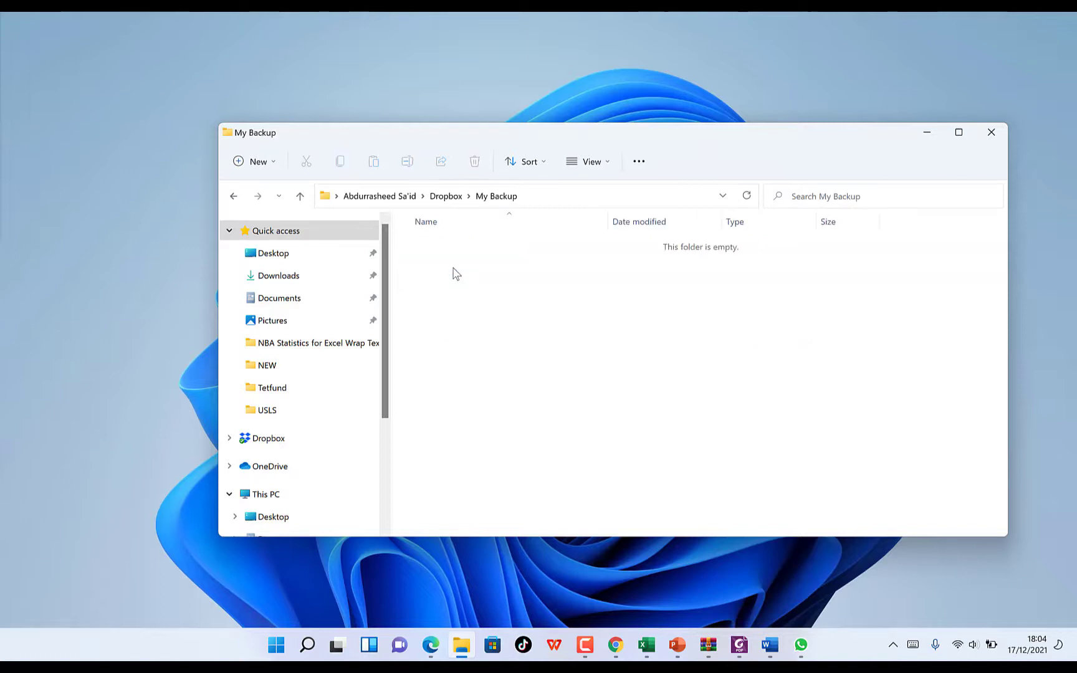
- Reposition the My Backup window to expose the desktop files and move the thumbnail 3 image from the desktop into the folder
left_click(510, 35)
right_click(510, 38)
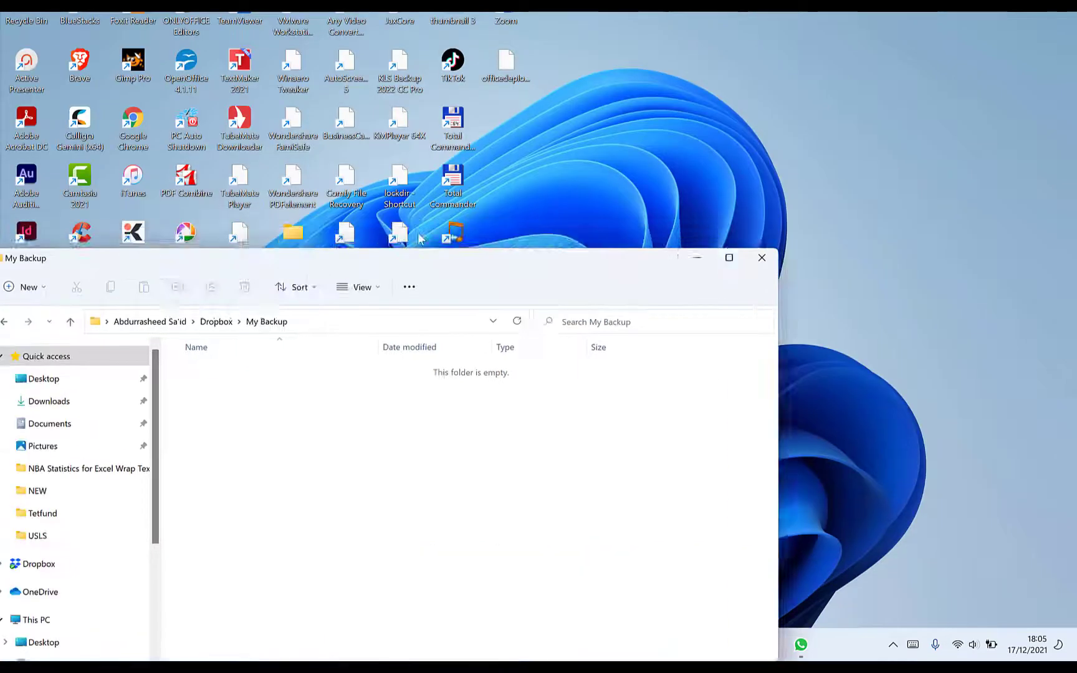
left_click_drag(420, 239, 550, 146)
left_click_drag(521, 127, 453, 135)
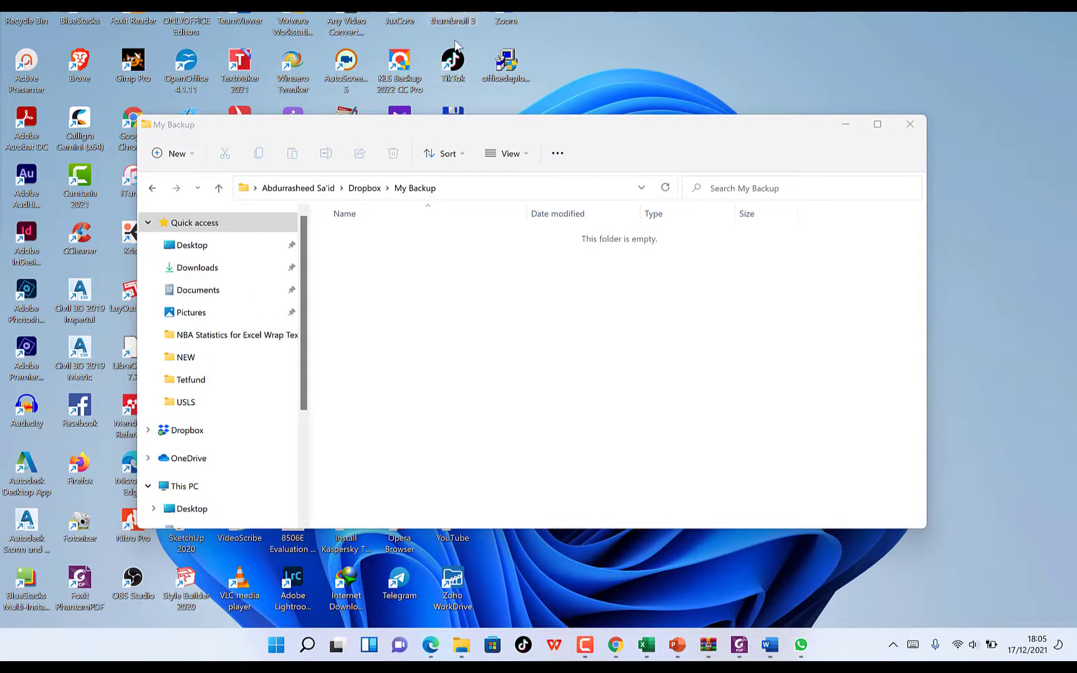
left_click_drag(453, 21, 438, 283)
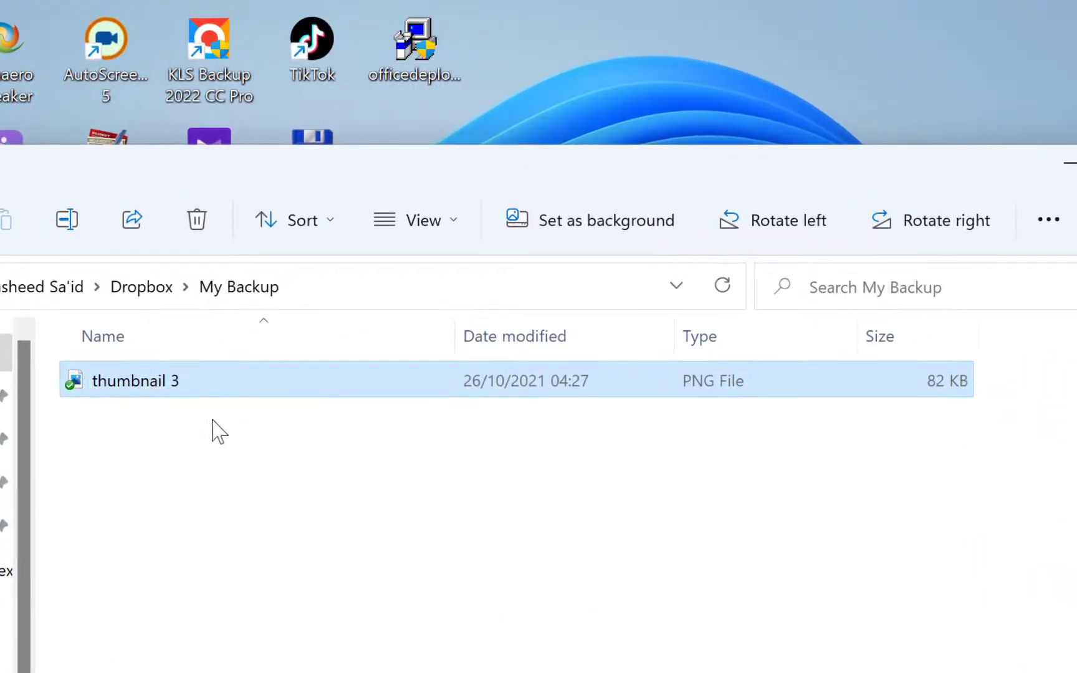
mouse_move(75, 386)
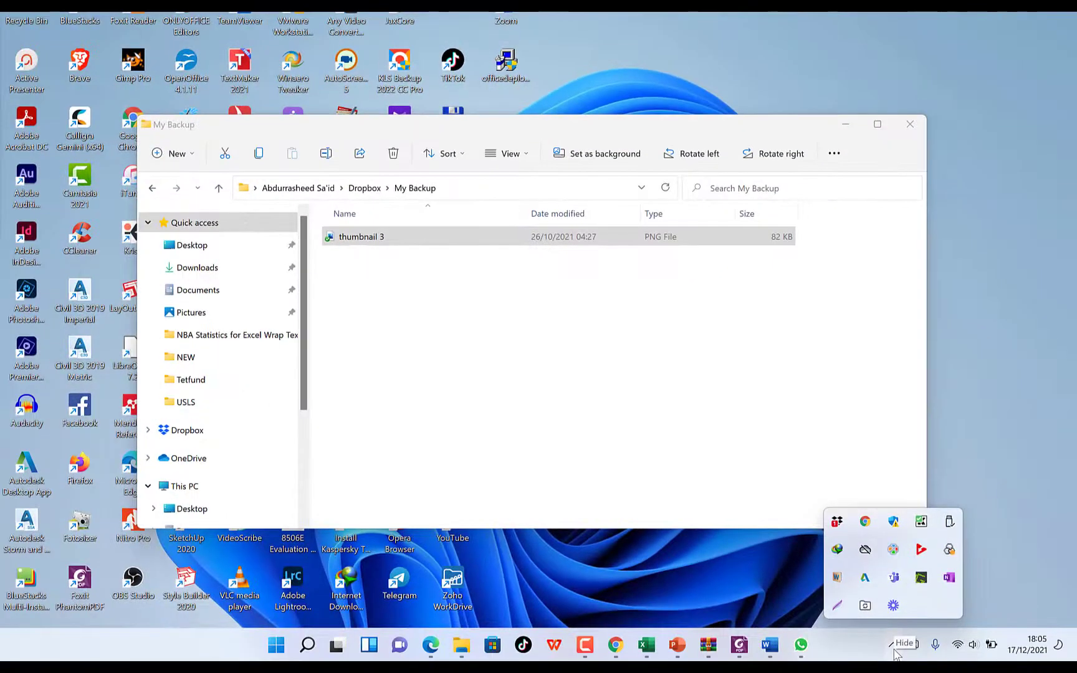
- Open the Dropbox activity panel from the system tray and show the available options for thumbnail 3.png
mouse_move(835, 527)
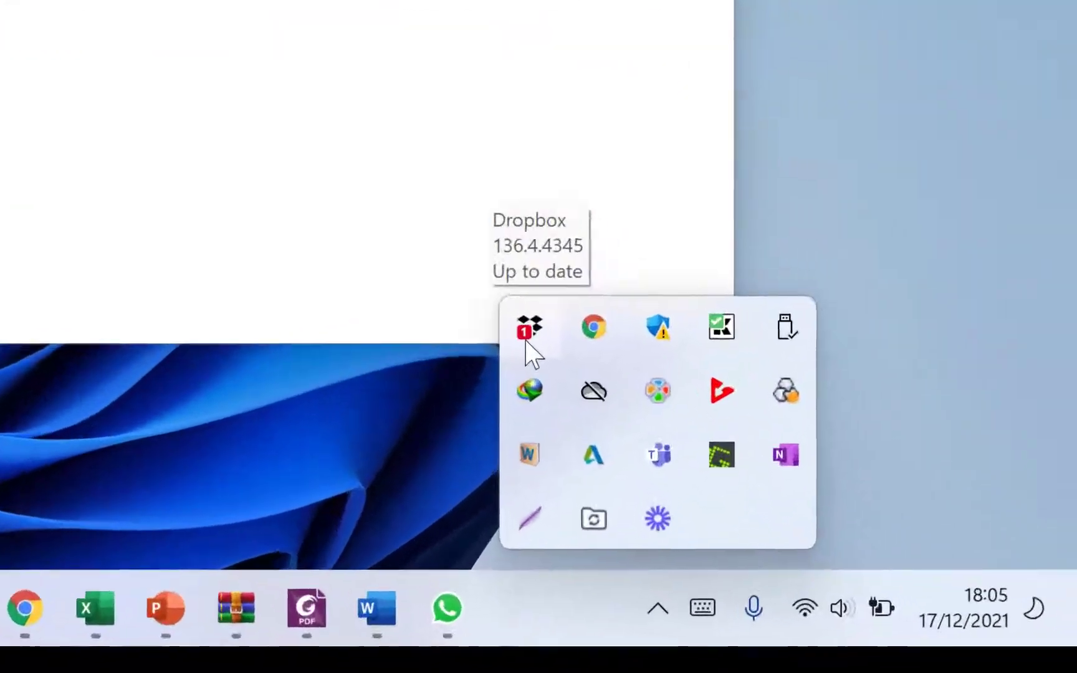
left_click(527, 334)
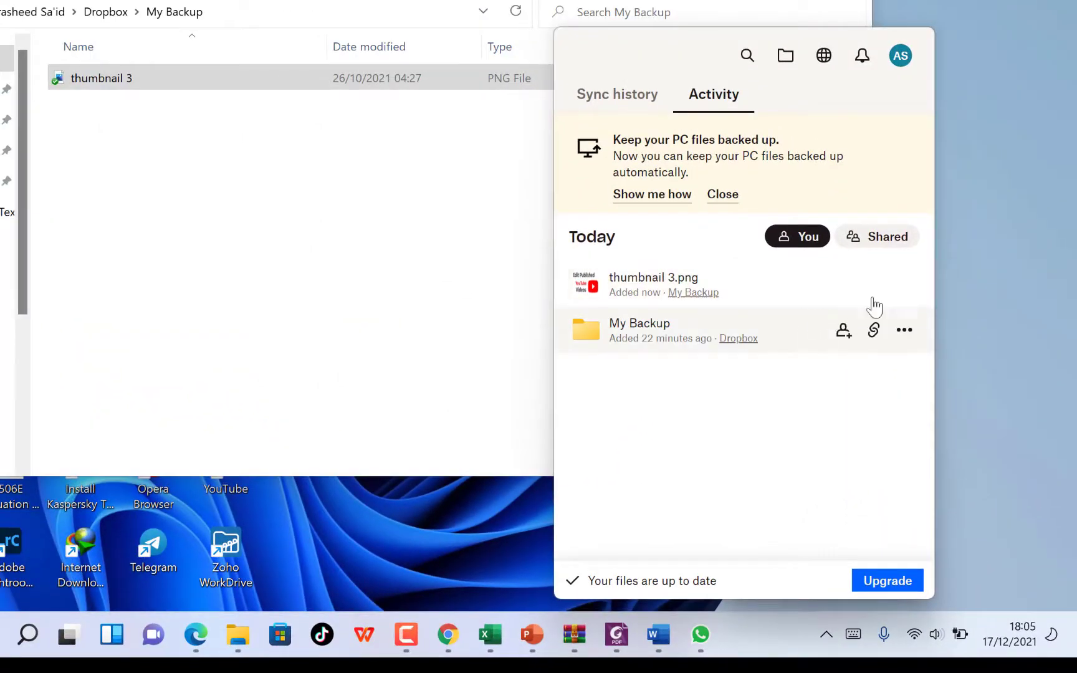
left_click(903, 285)
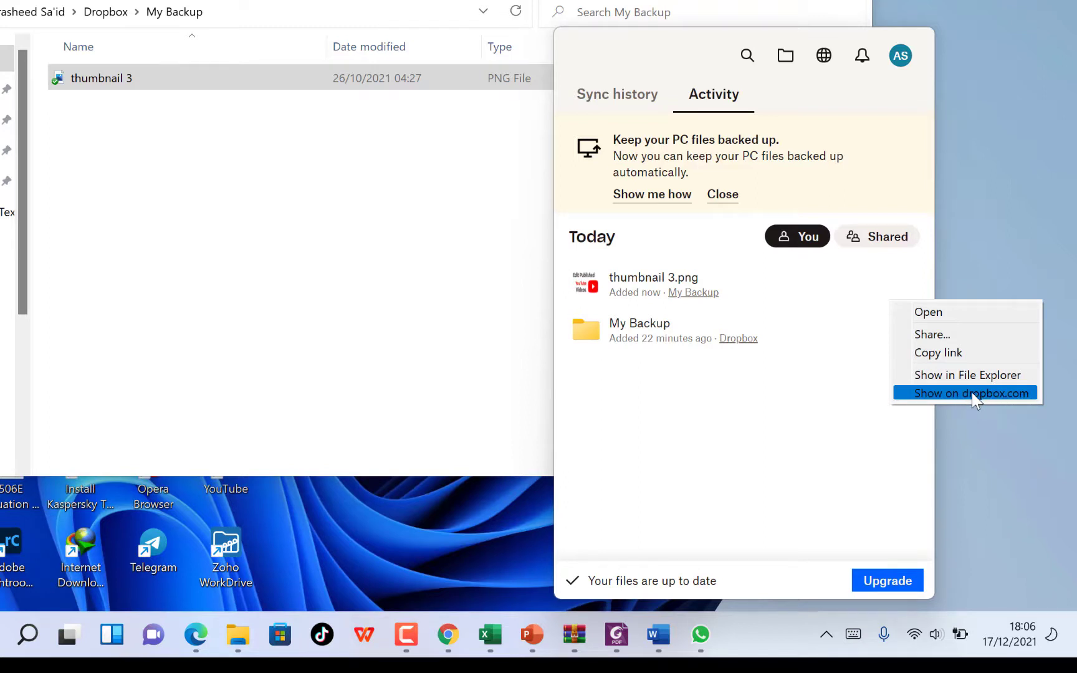
- Open the local Dropbox folder from the activity panel, view its contents and close the window
left_click(786, 57)
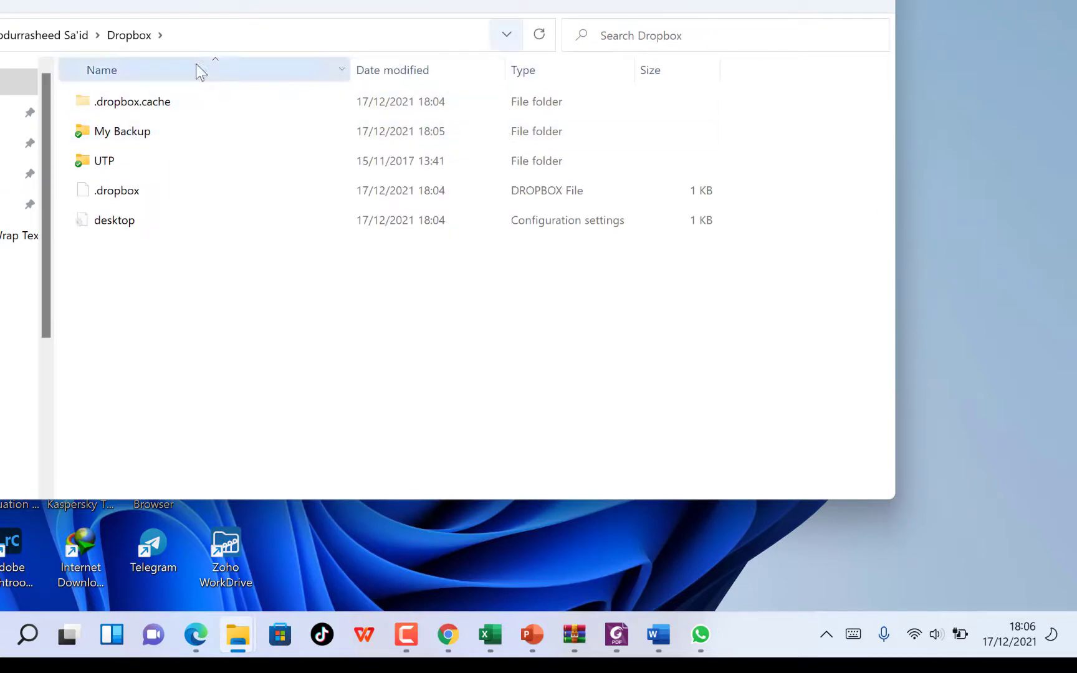
left_click(876, 1)
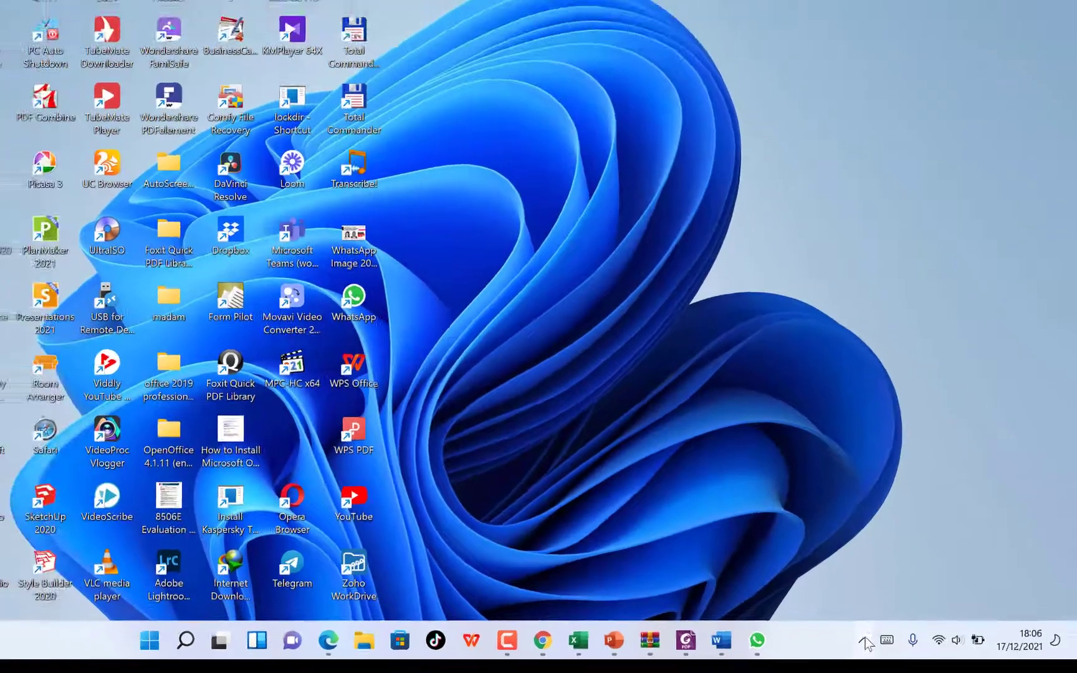
- Show the sync history in the Dropbox tray panel and dismiss the suggestion to keep PC files backed up
left_click(865, 641)
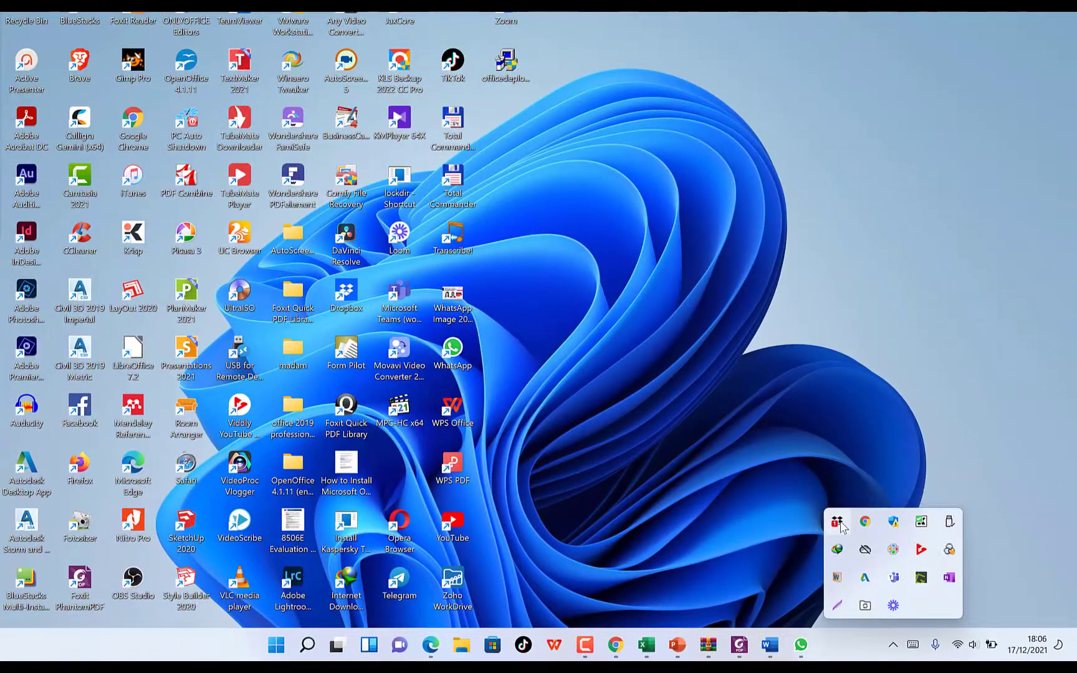
left_click(838, 523)
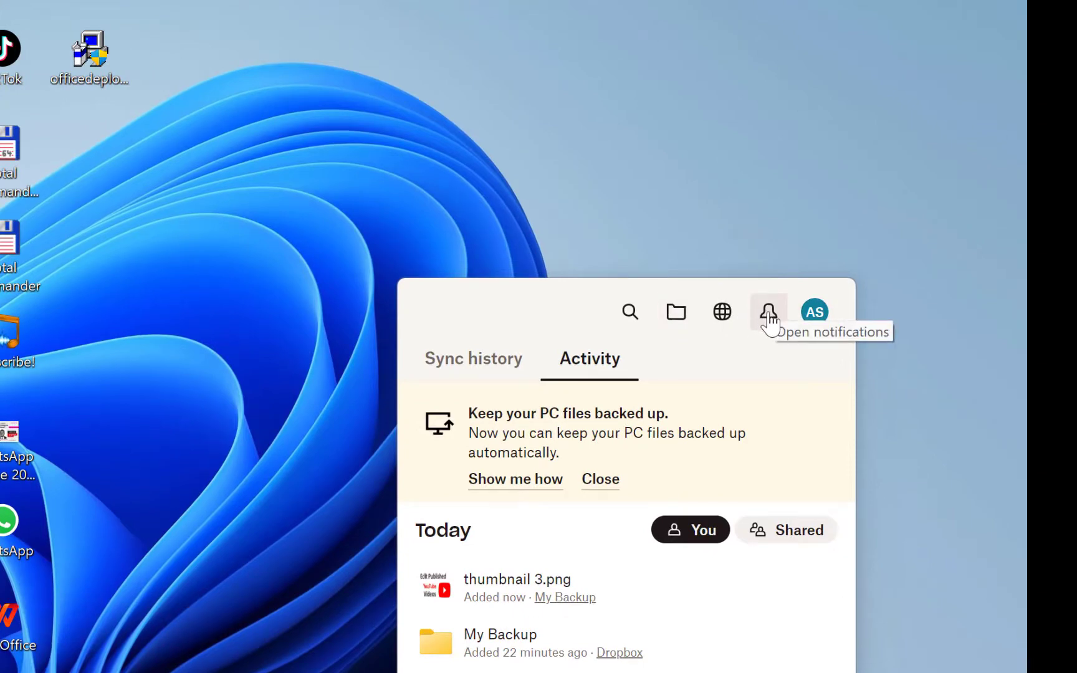
left_click(445, 374)
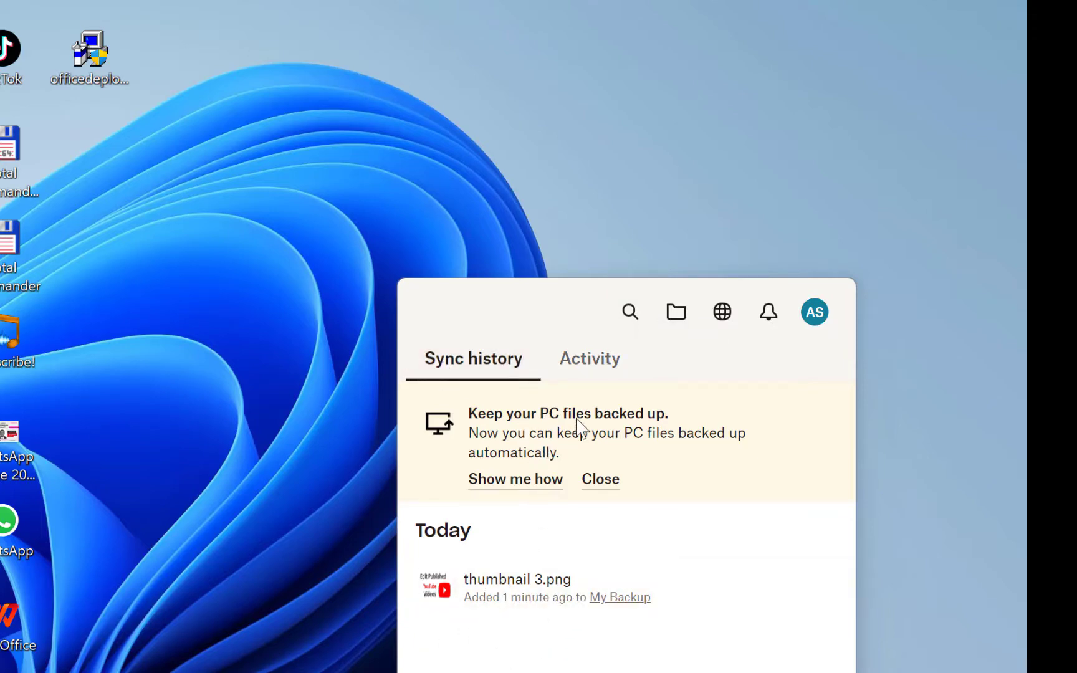
left_click(604, 479)
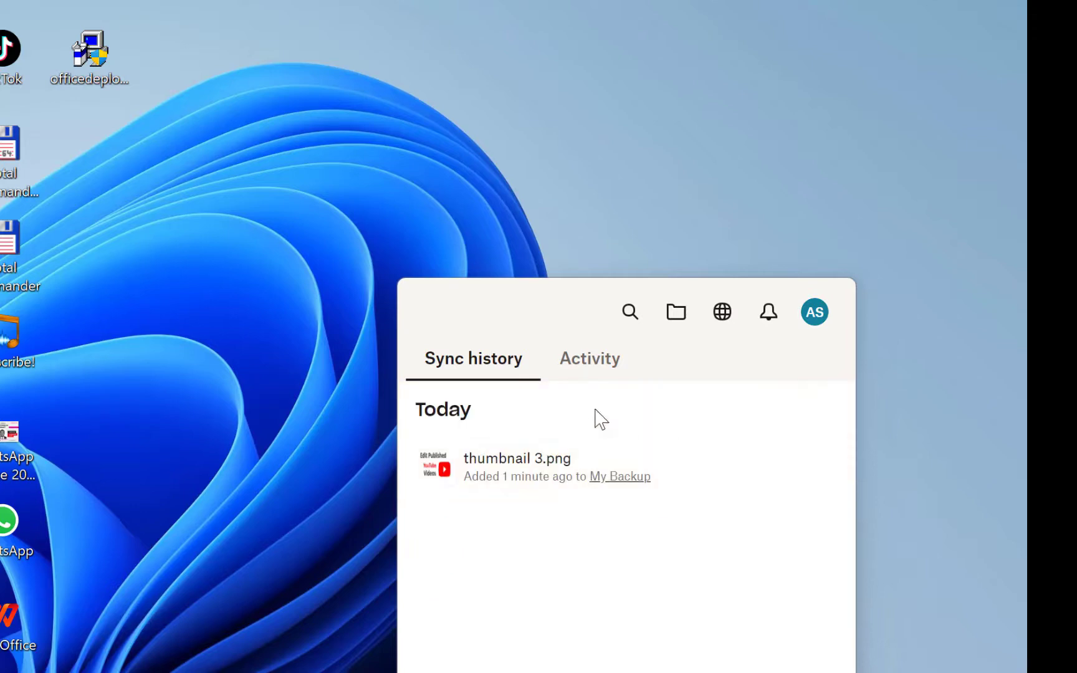
- Examine the account options in the Dropbox tray panel, including the durations for snoozing notifications
left_click(816, 313)
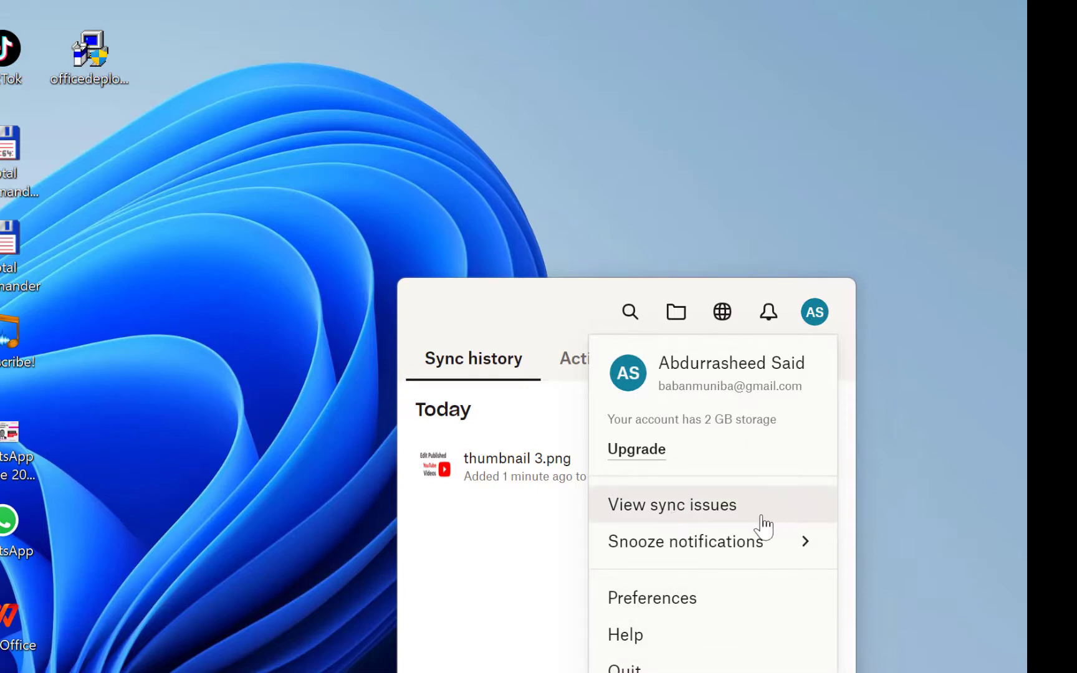
mouse_move(659, 562)
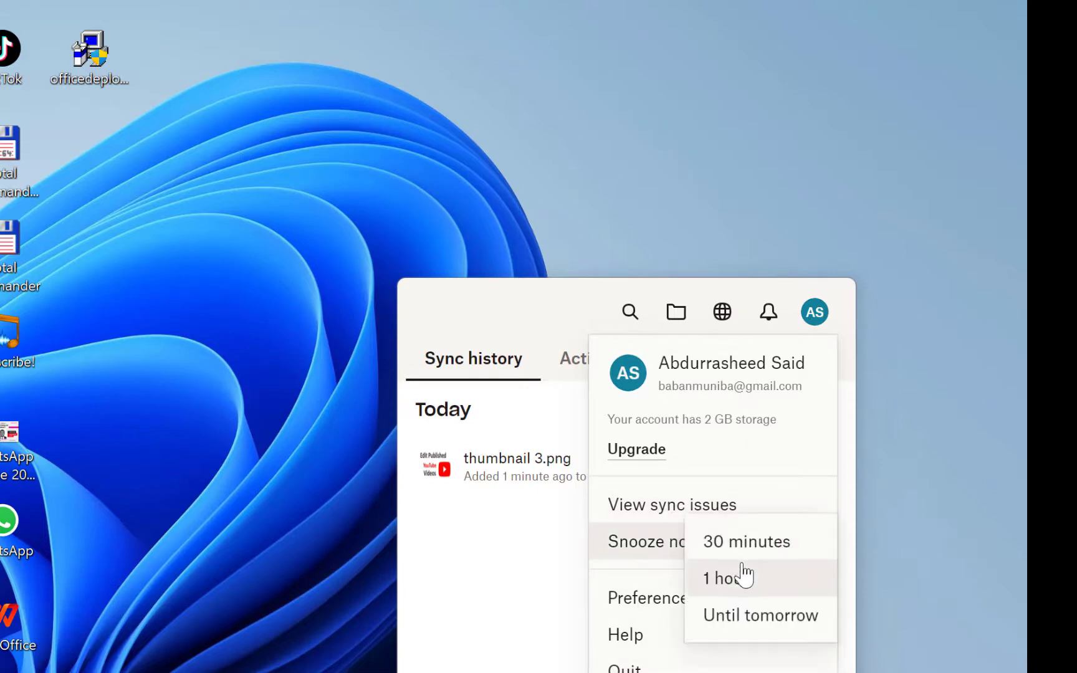
left_click(681, 619)
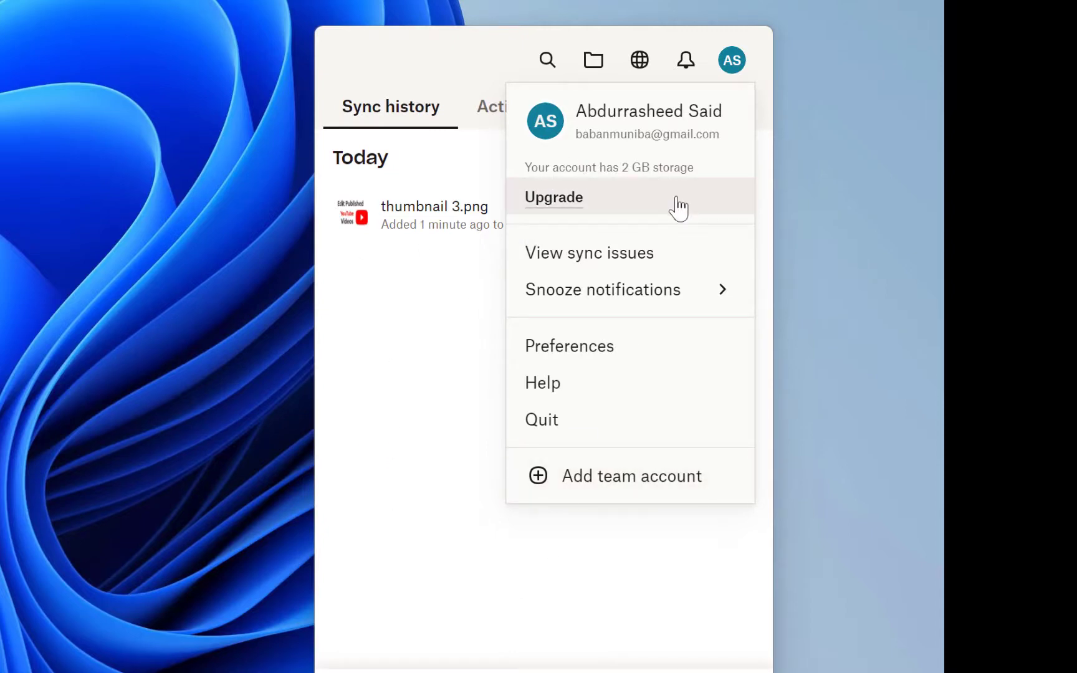
- Switch from the tray panel to the Dropbox website and open the My Backup folder there
key("Escape")
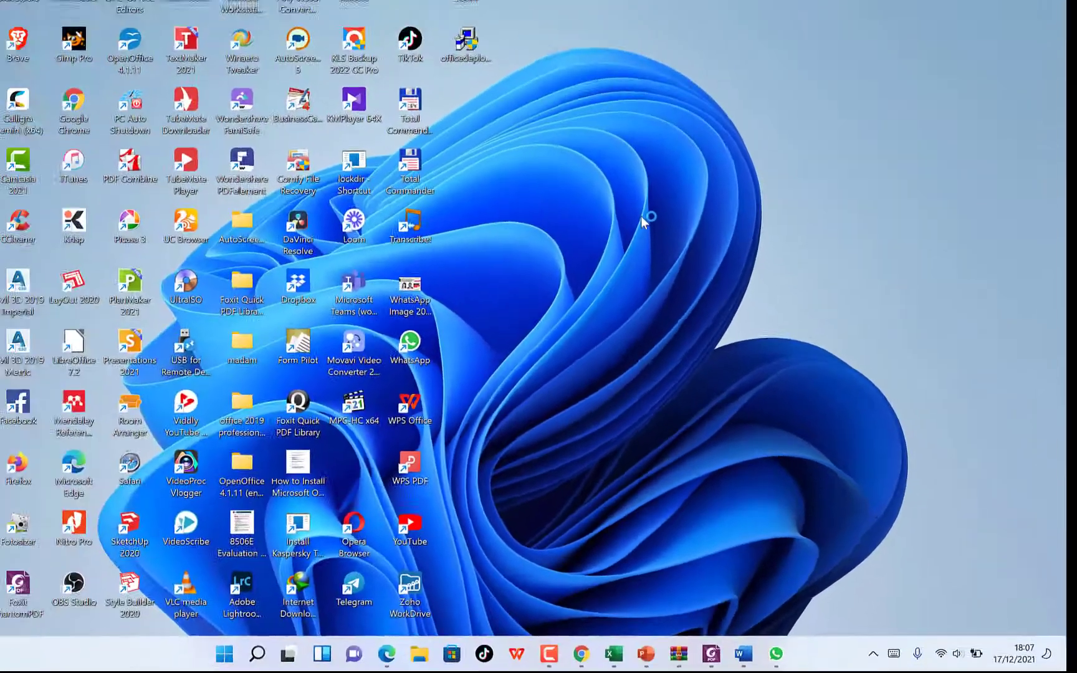
right_click(675, 229)
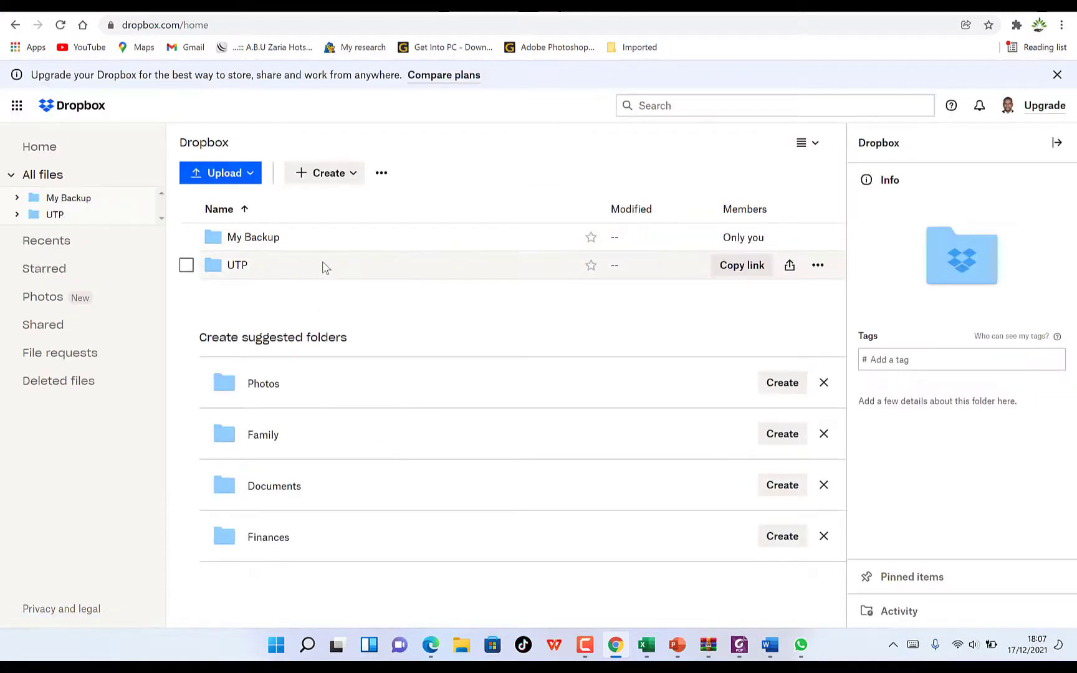
left_click(260, 240)
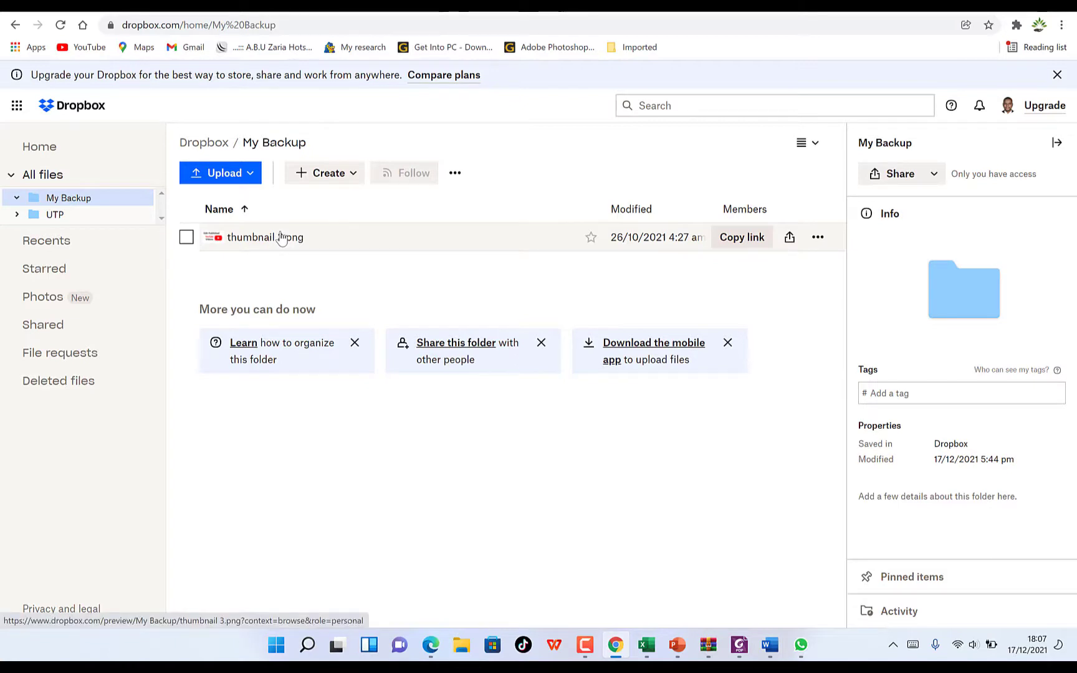
- Select thumbnail 3.png in My Backup, view the additional file actions available for it and clear the selection
left_click(186, 239)
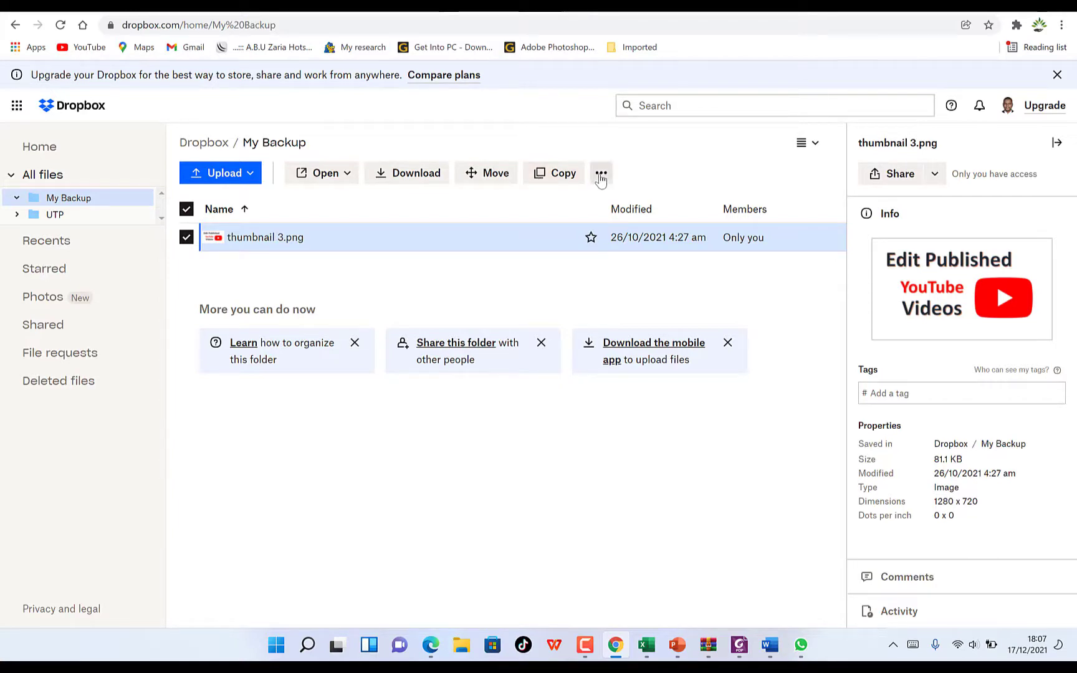
left_click(600, 177)
mouse_move(635, 209)
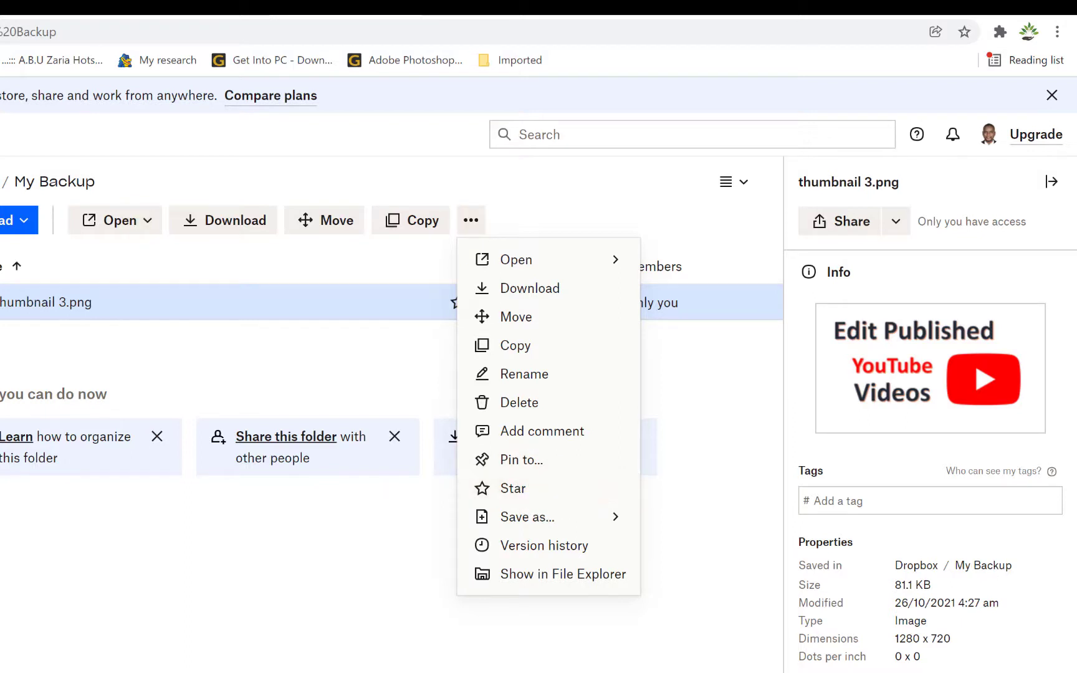
mouse_move(526, 519)
left_click(267, 620)
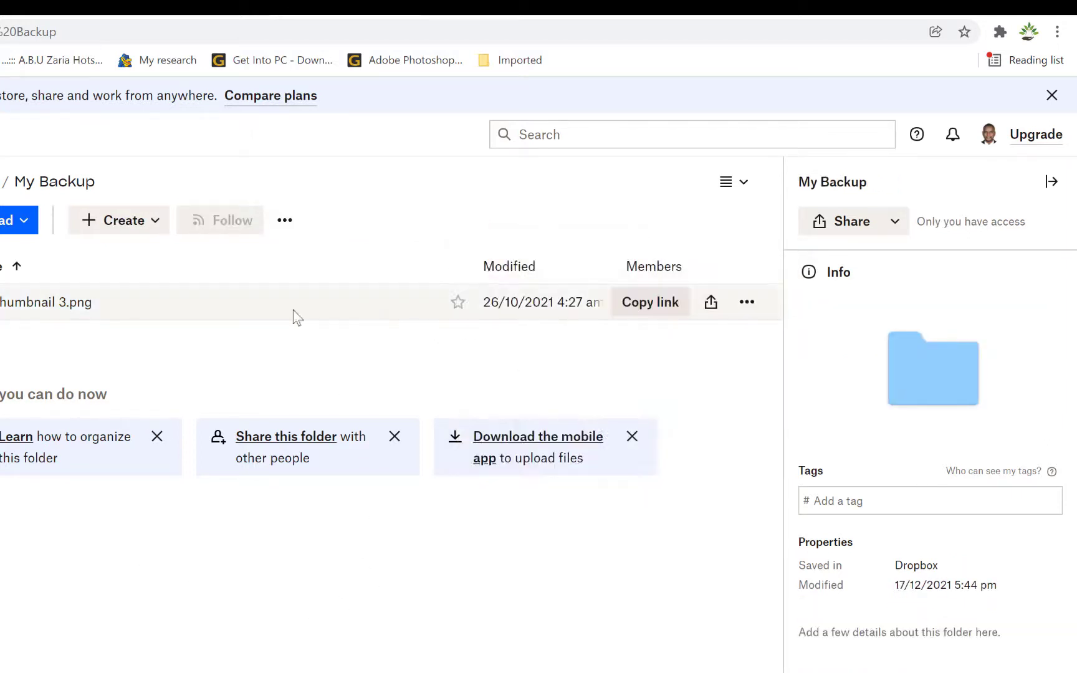
- Examine the kinds of items that can be created in My Backup, including documents, presentations, spreadsheets and the additional types
left_click(152, 226)
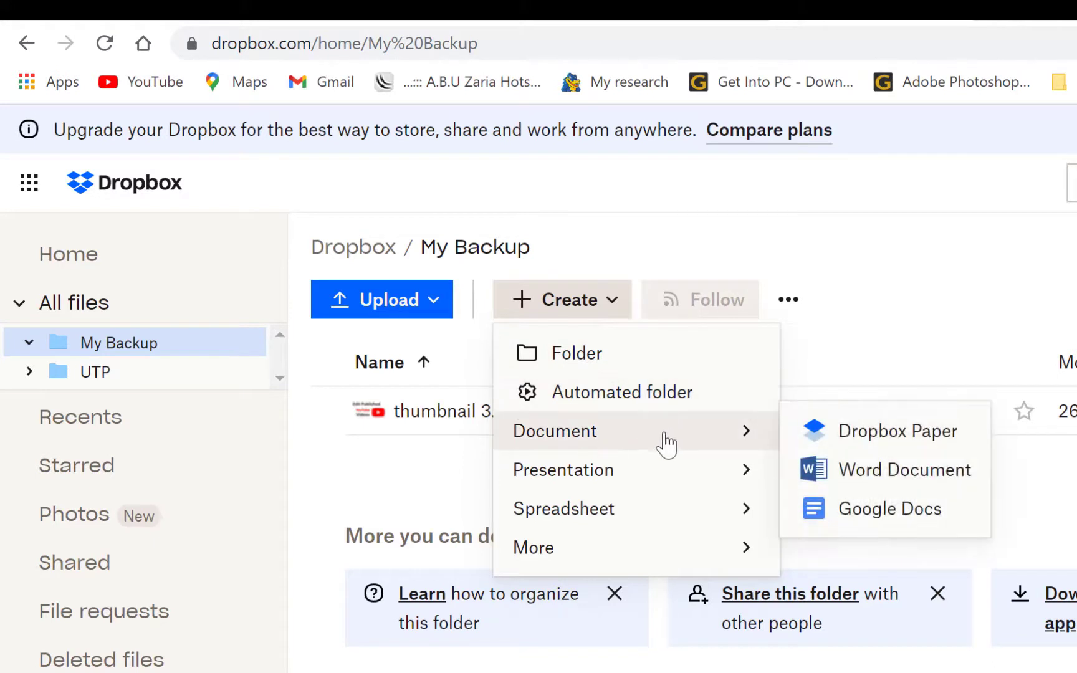
mouse_move(574, 477)
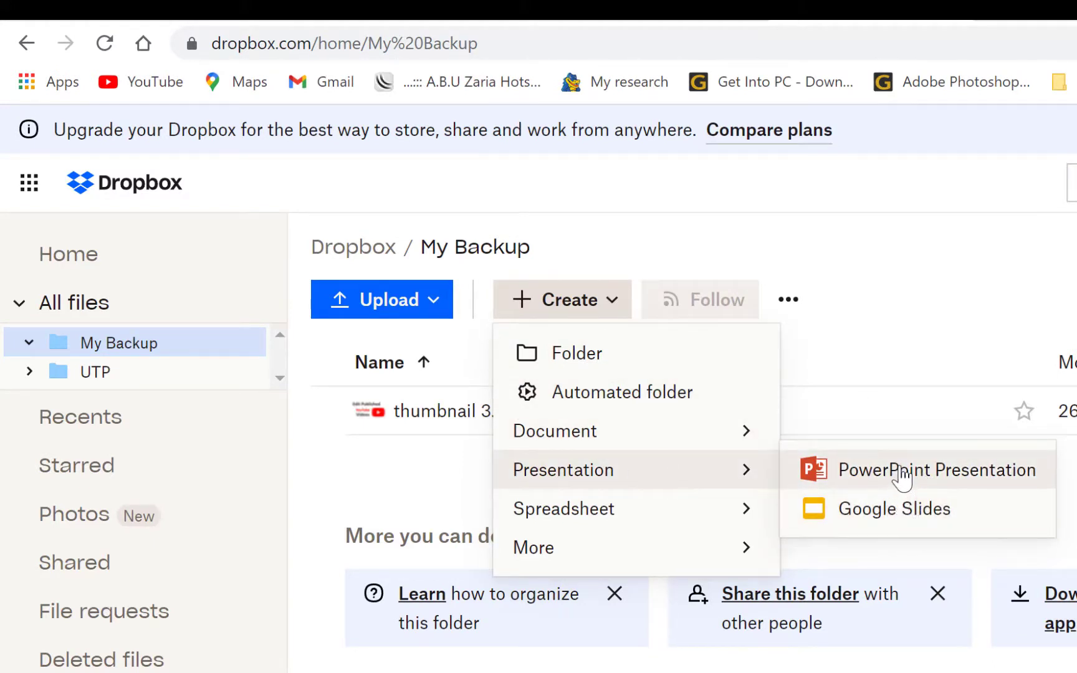
mouse_move(603, 519)
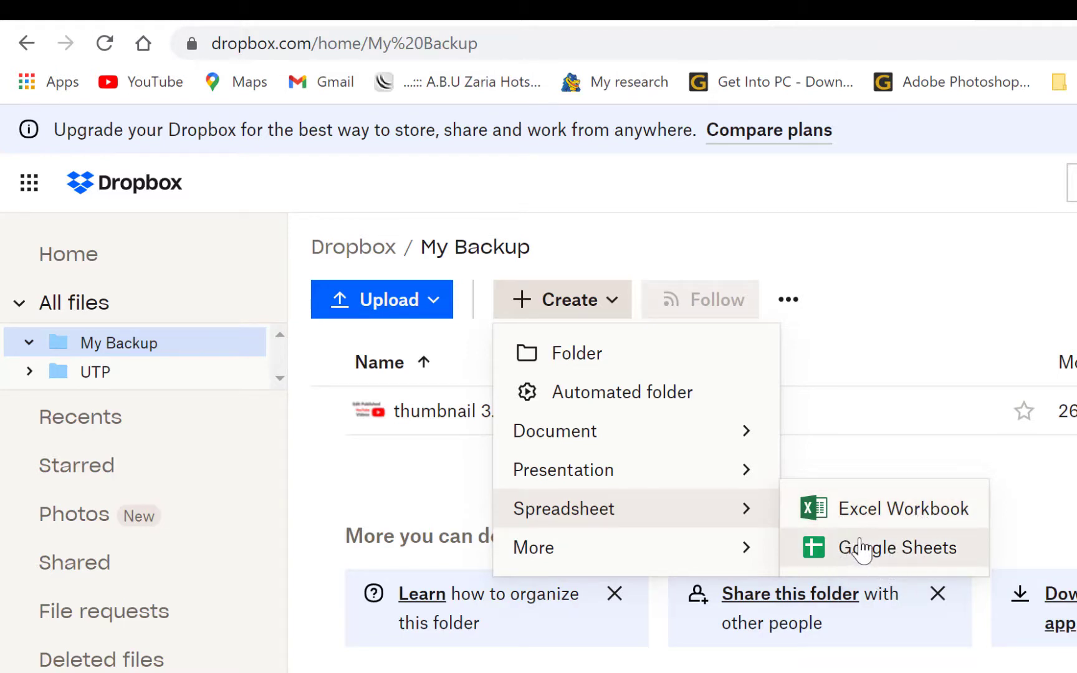
mouse_move(724, 553)
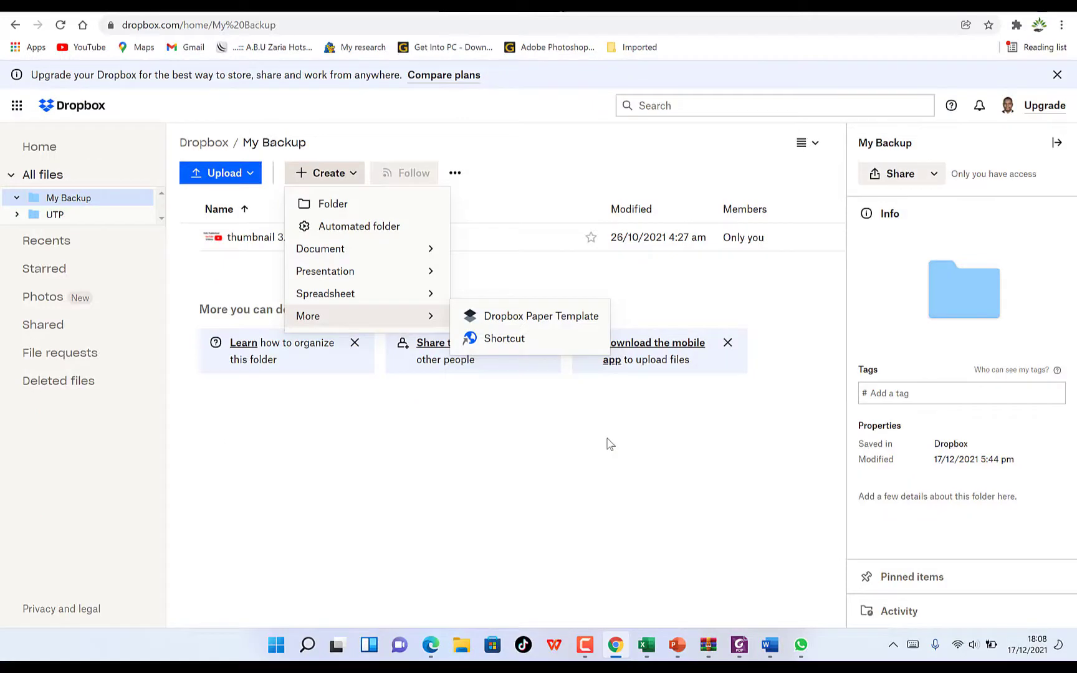
left_click(608, 444)
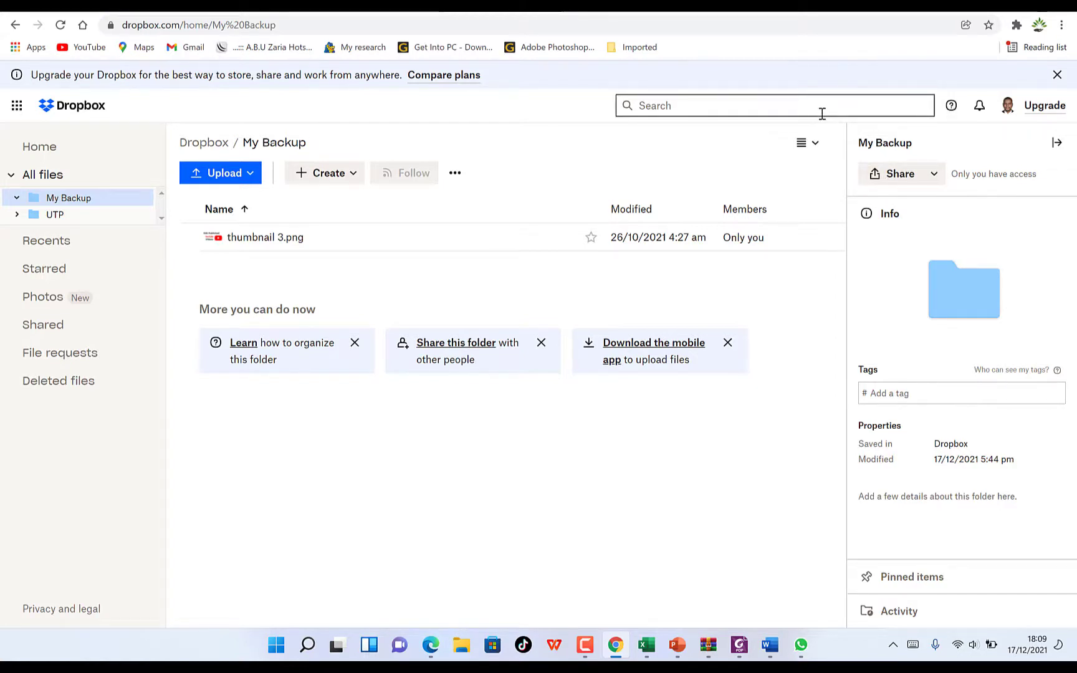
- View the account options on the website and open the storage upgrade offer
left_click(1008, 107)
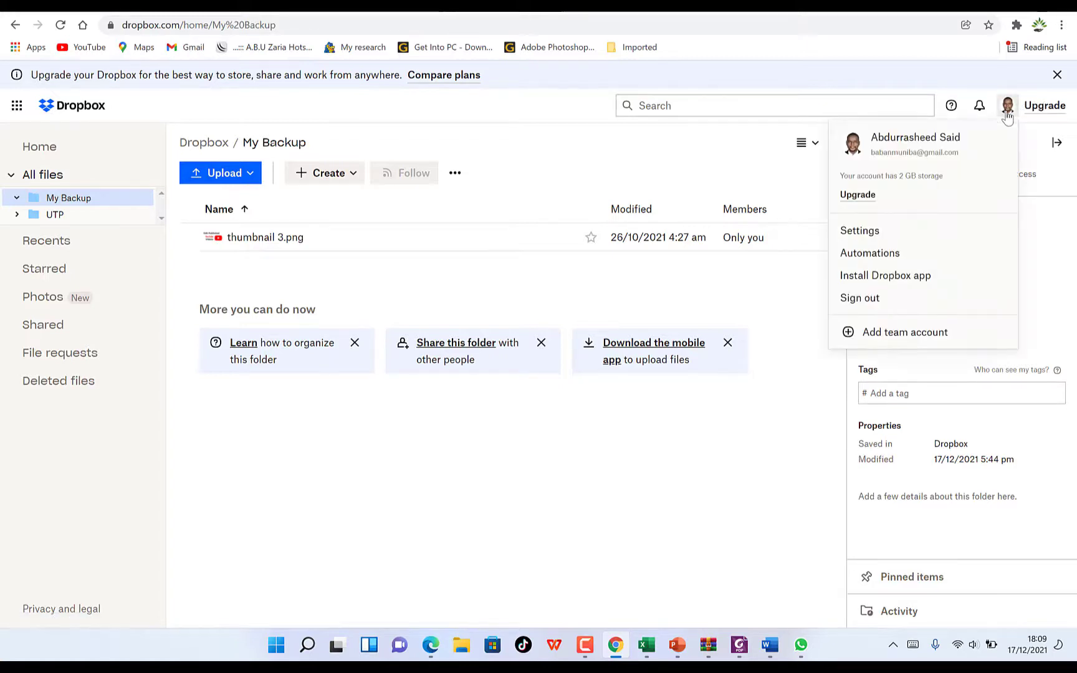
left_click(858, 195)
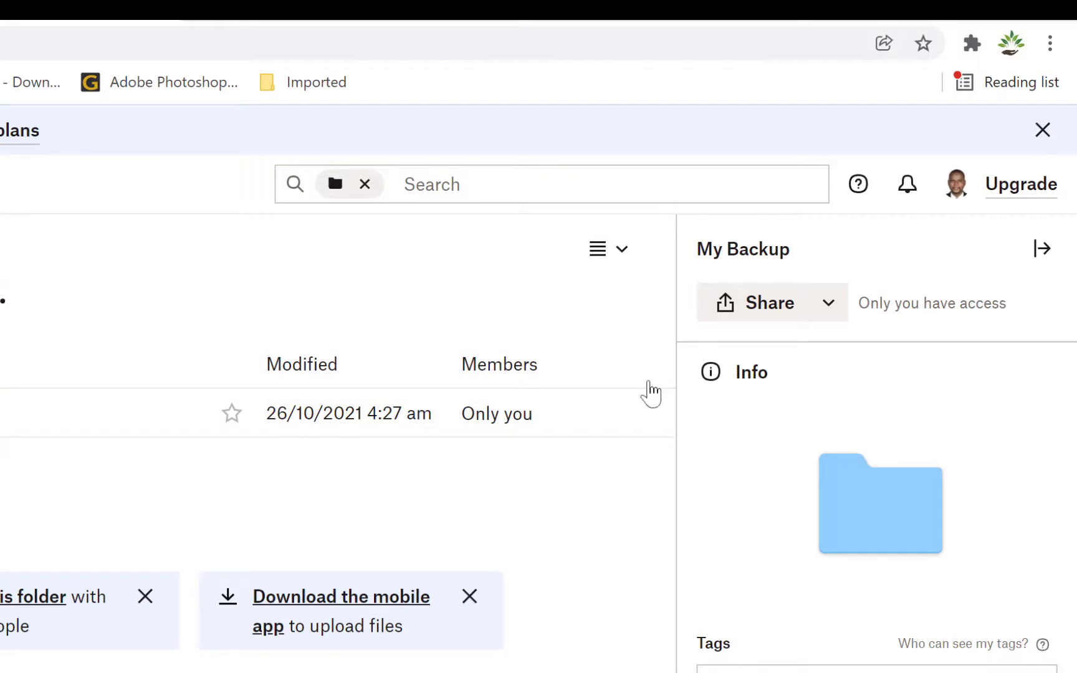
- Try the Large grid and Grid layouts for the My Backup contents and set the layout to Large list
left_click(620, 254)
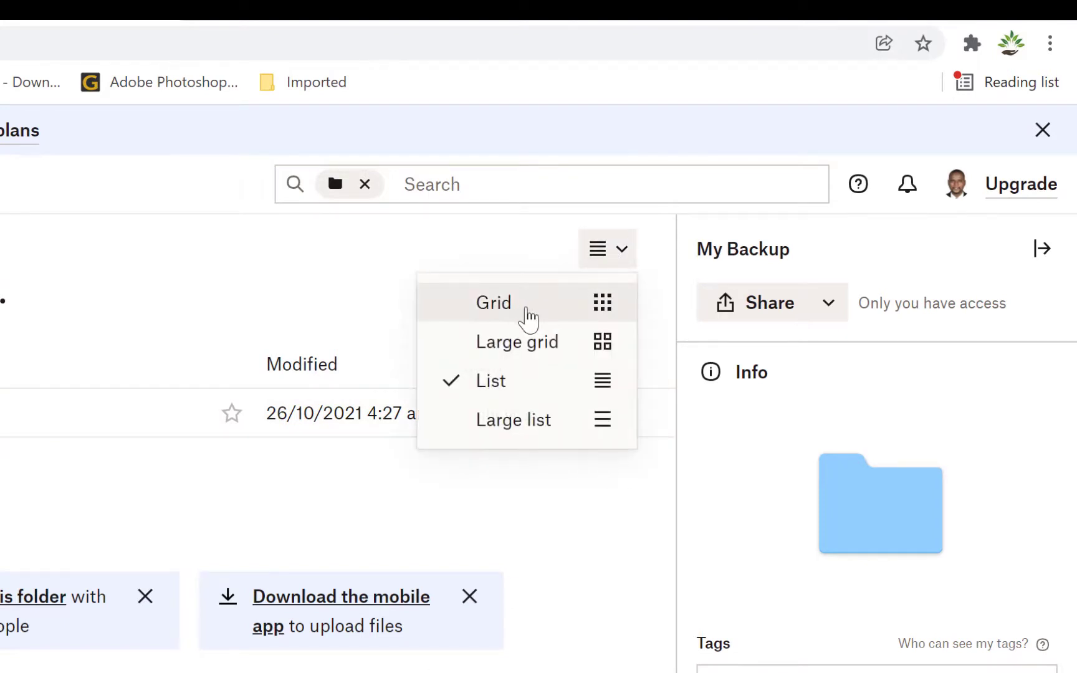
left_click(527, 353)
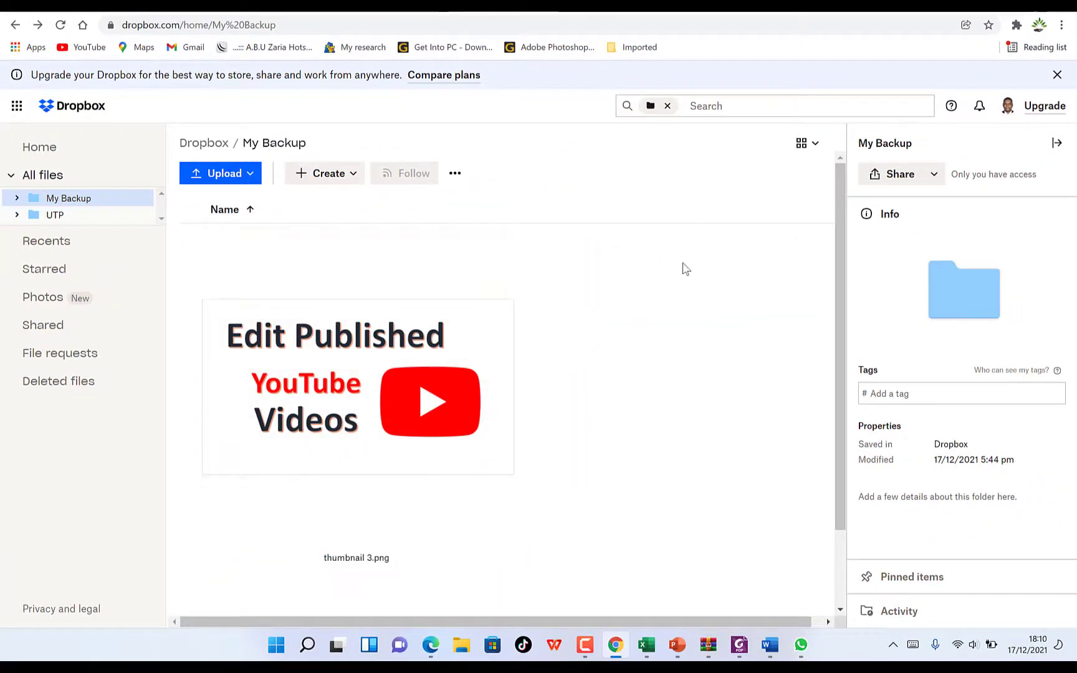
left_click(806, 142)
left_click(770, 177)
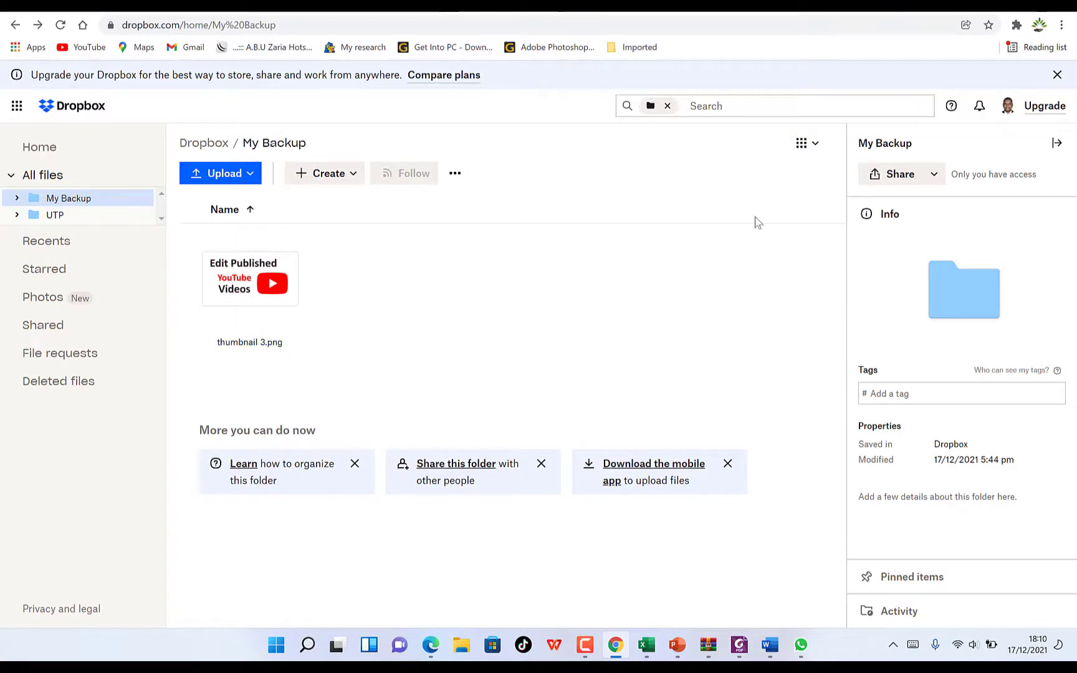
left_click(814, 147)
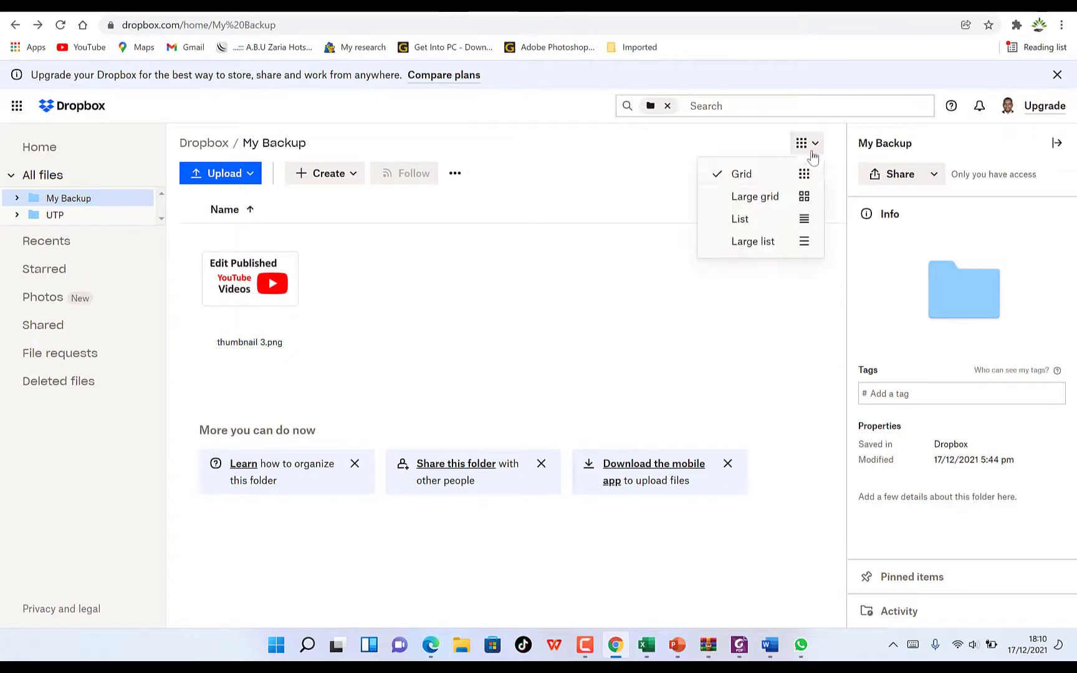
left_click(789, 246)
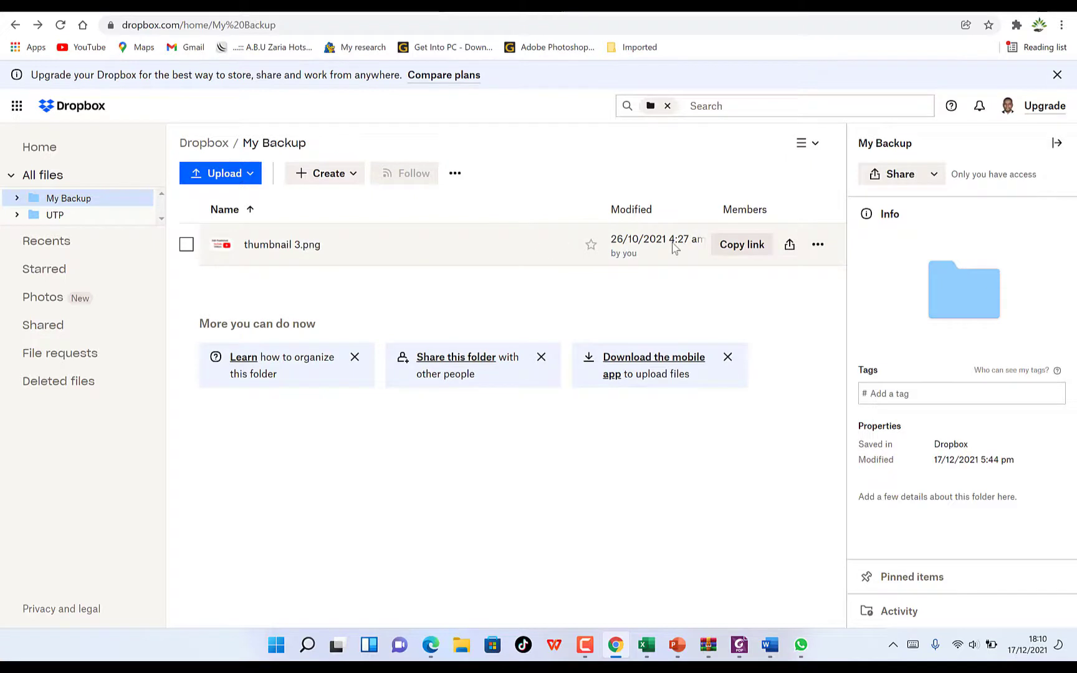
- View the sharing choices for My Backup, then collapse and re-expand the folder's details pane
left_click(933, 174)
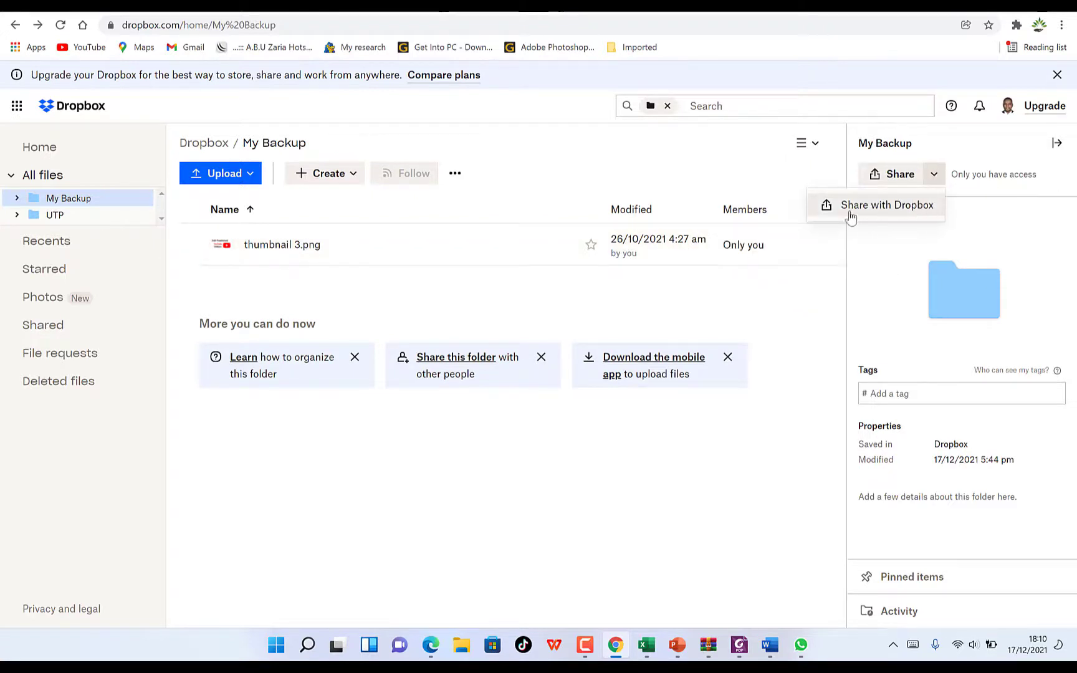
left_click(1057, 144)
left_click(1057, 144)
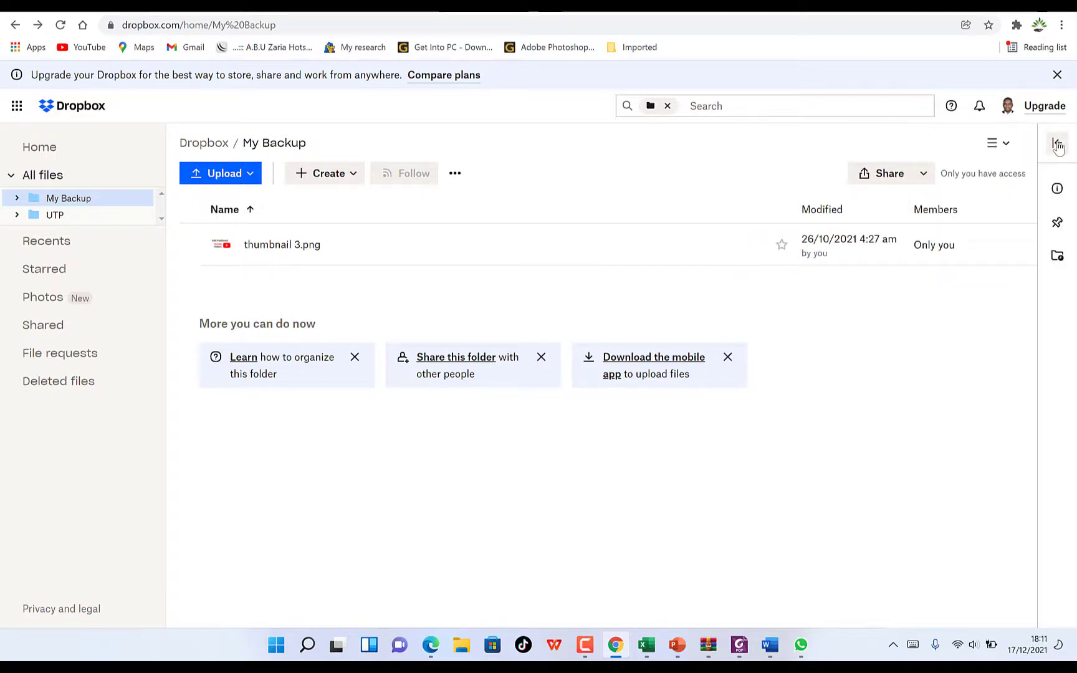
left_click(1057, 144)
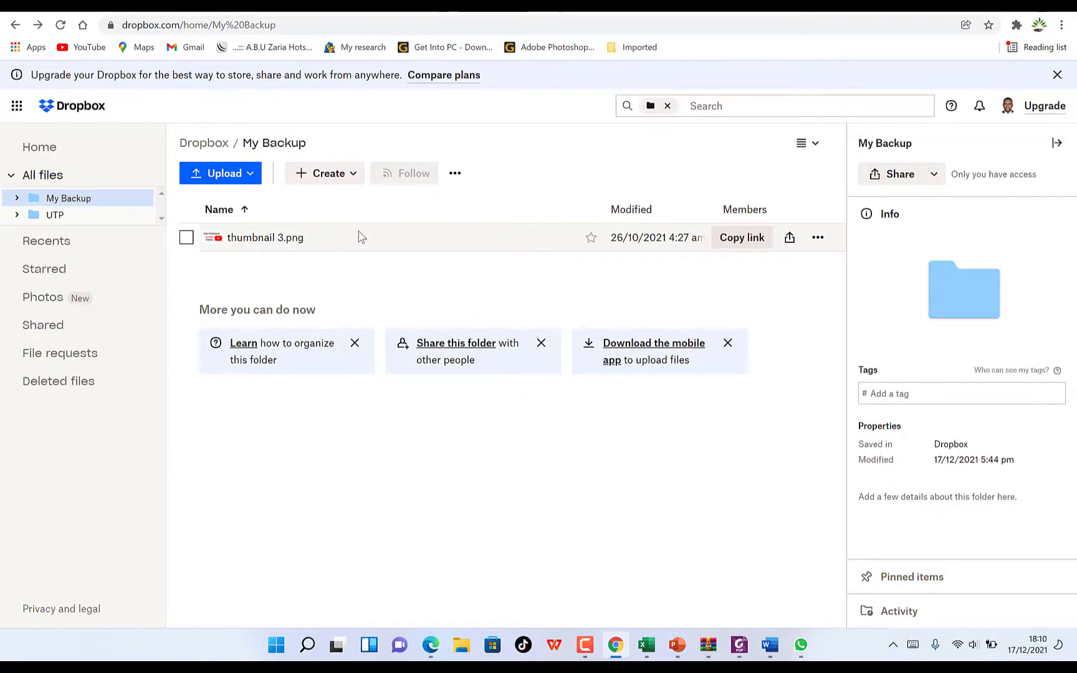
- Show the available layout options for the My Backup file list
left_click(813, 144)
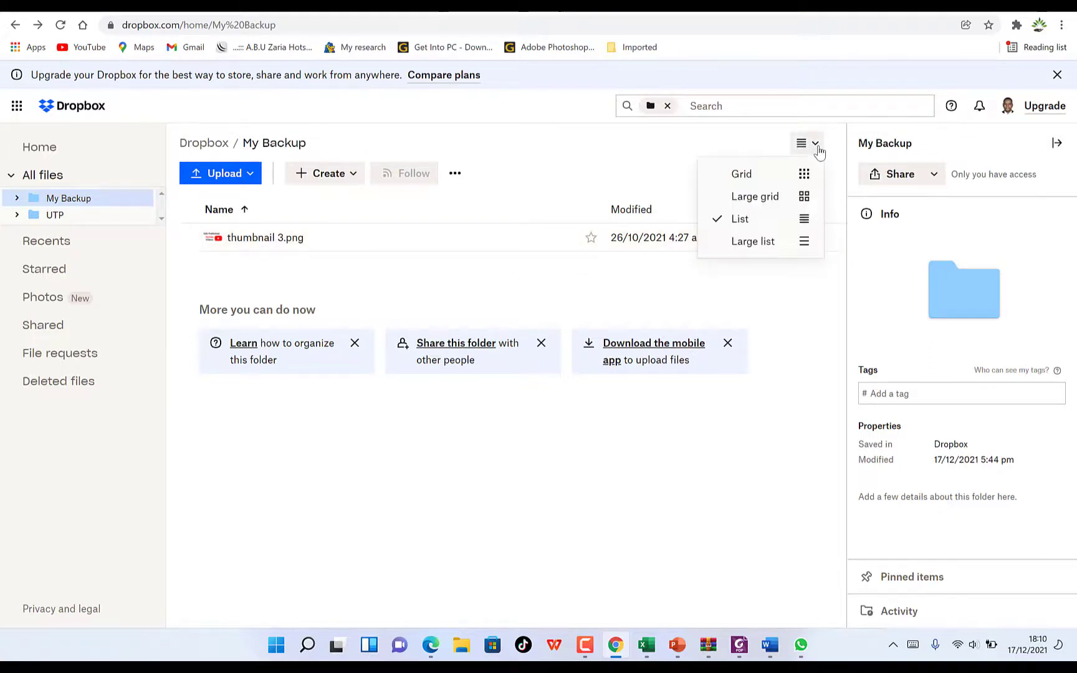